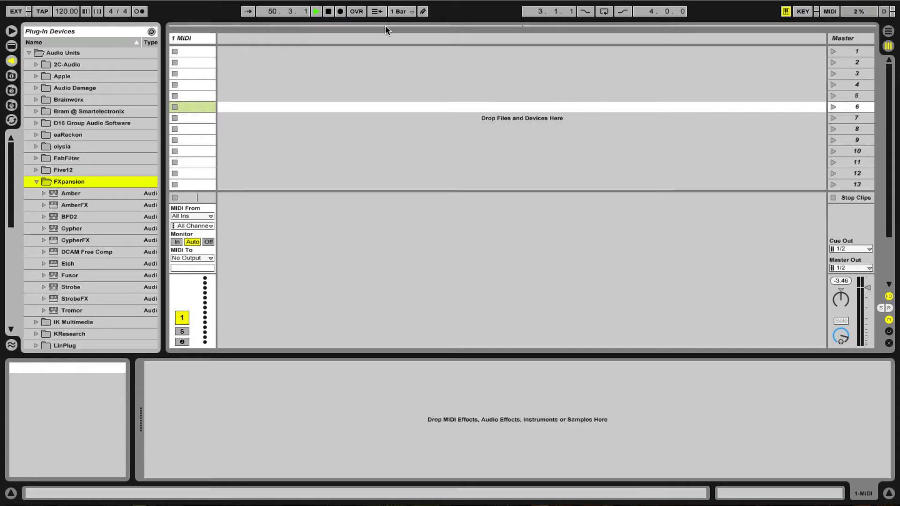
Stop playback and reset the song position to 1.1.1
click(330, 13)
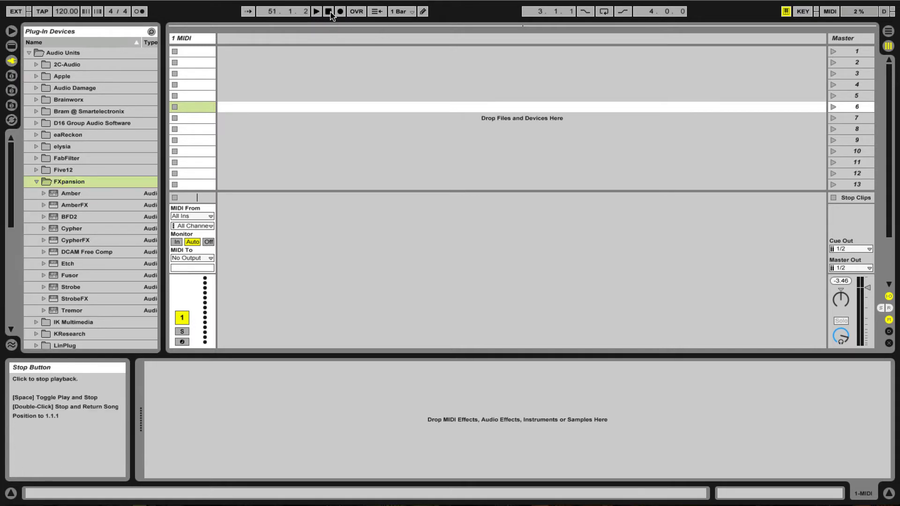
click(330, 12)
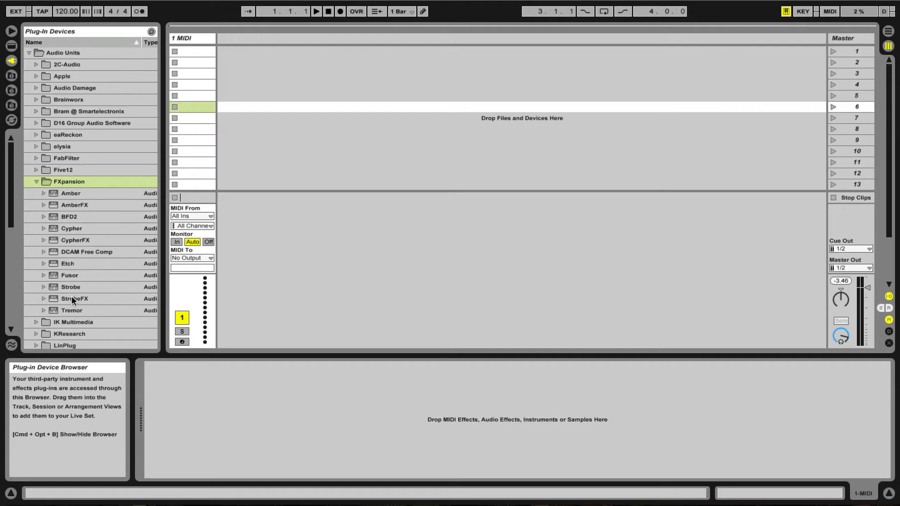
Load Tremor onto the 1 MIDI track and play its Drum Synthesis preset pattern
drag(69, 310, 195, 63)
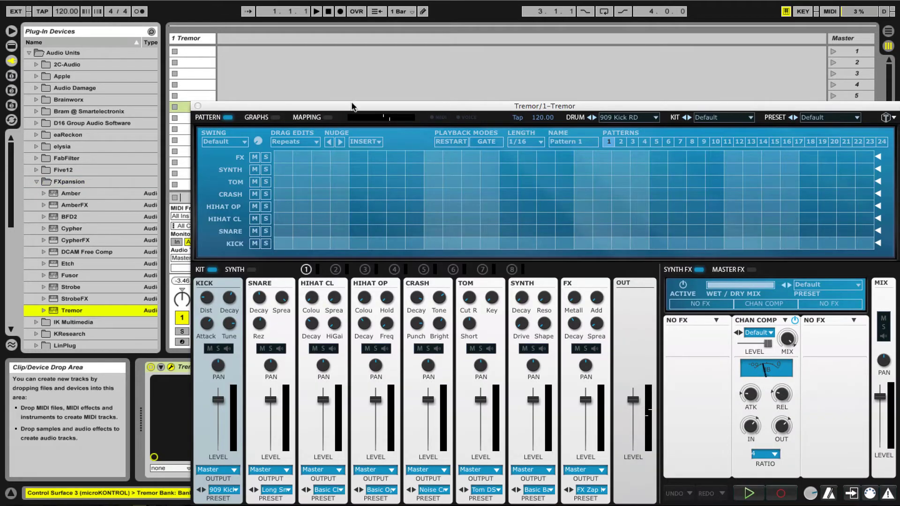
drag(352, 109, 284, 40)
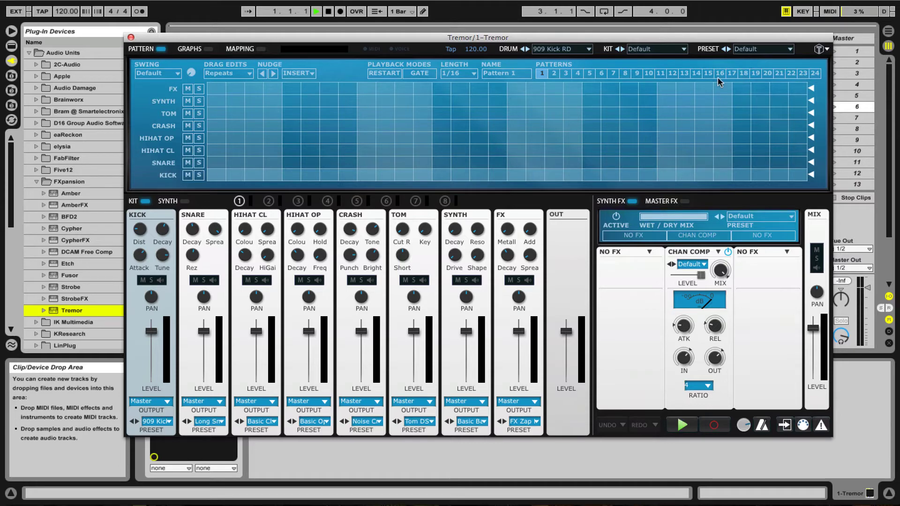
key(space)
click(728, 48)
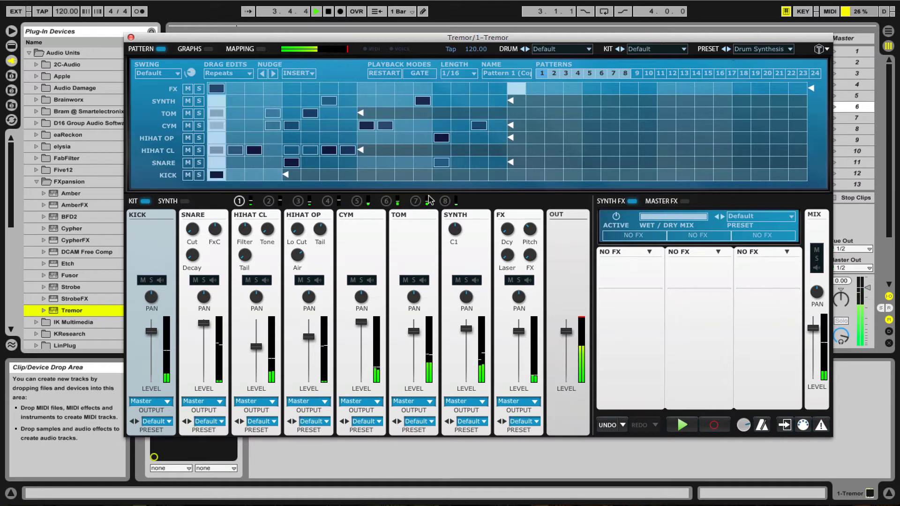
Stop the Tremor pattern's playback
key(space)
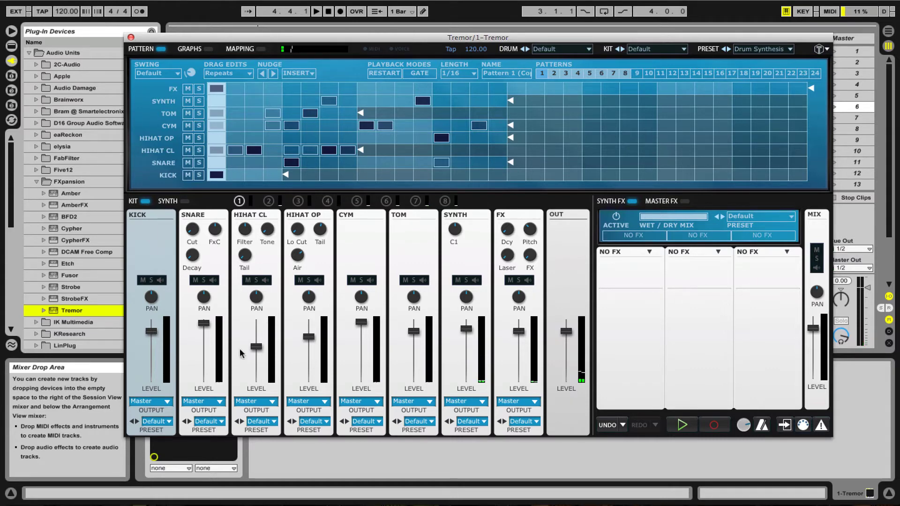
mouse_move(250, 323)
Close Tremor's window, add Voxengo MSED after Tremor, and set MSED's Mode to DECODE
click(130, 37)
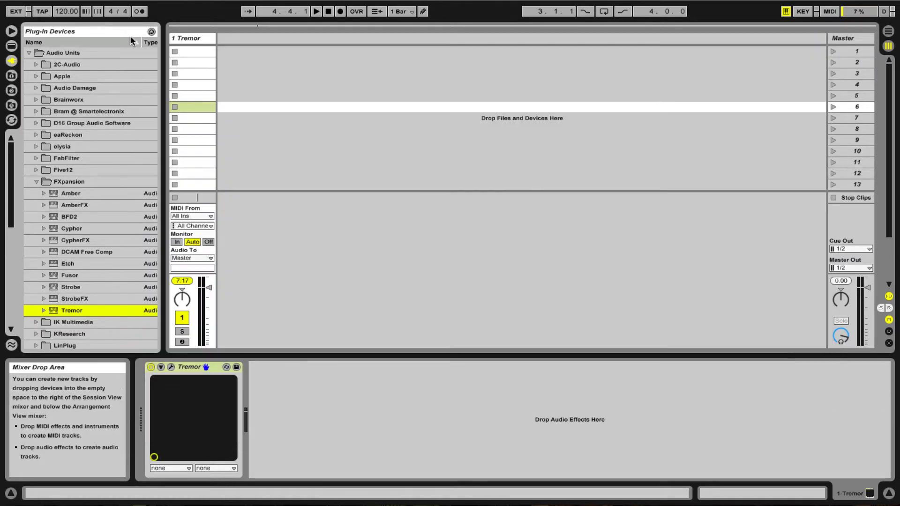
scroll(89, 237, down, 10)
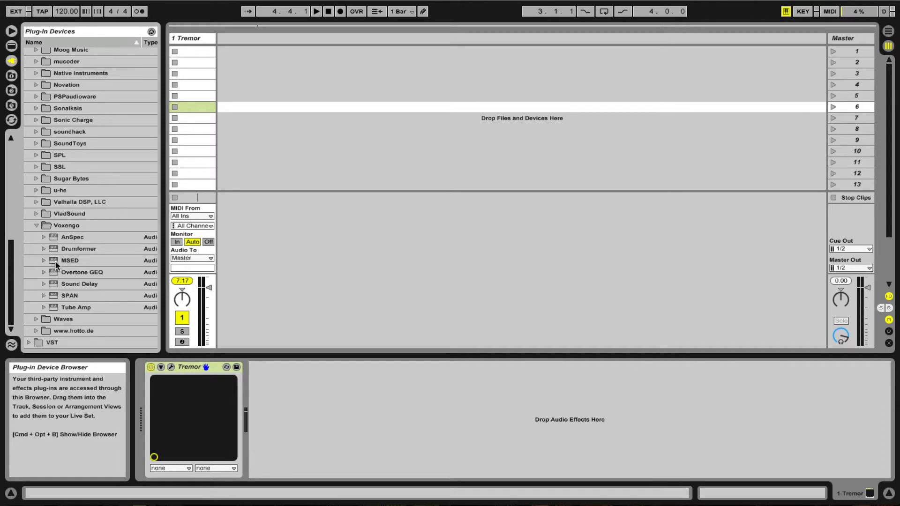
drag(55, 265, 310, 419)
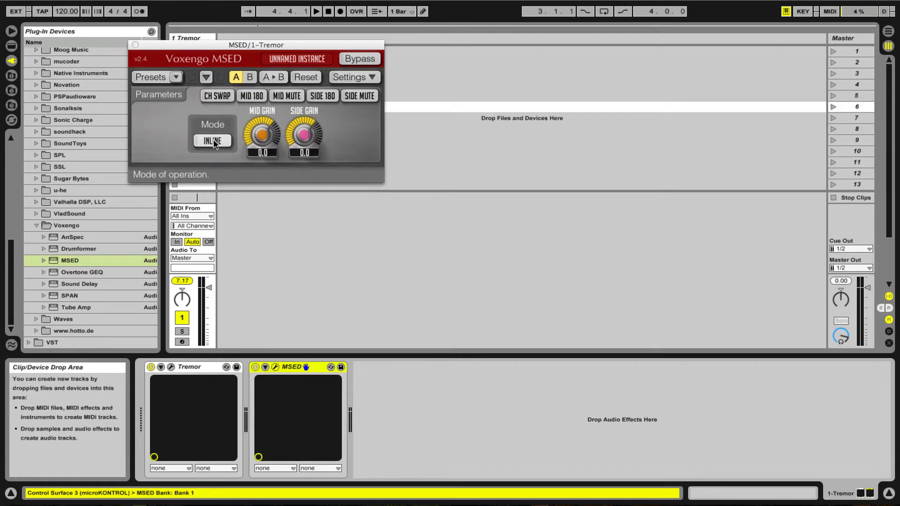
click(212, 140)
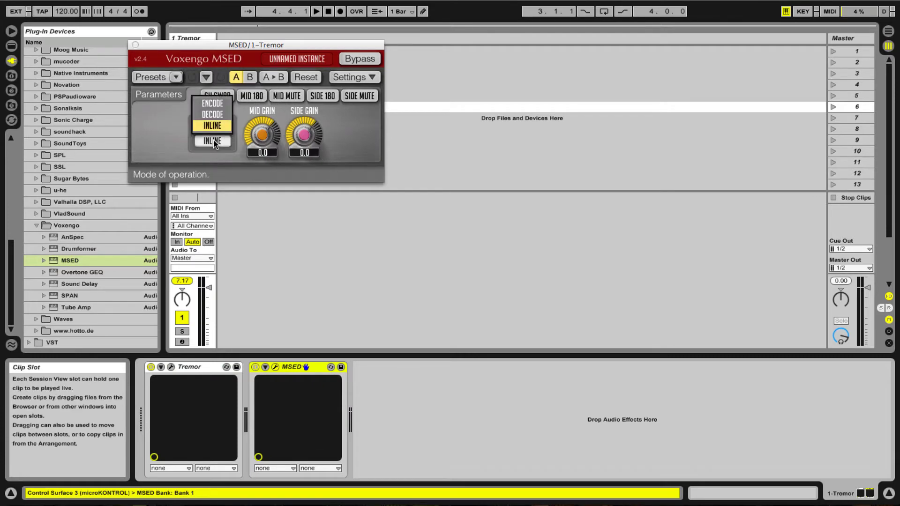
click(212, 114)
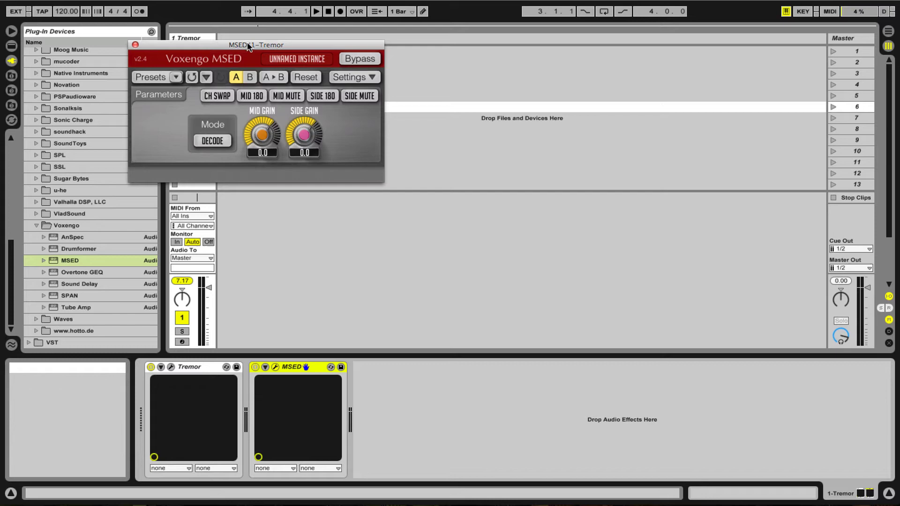
drag(249, 47, 286, 55)
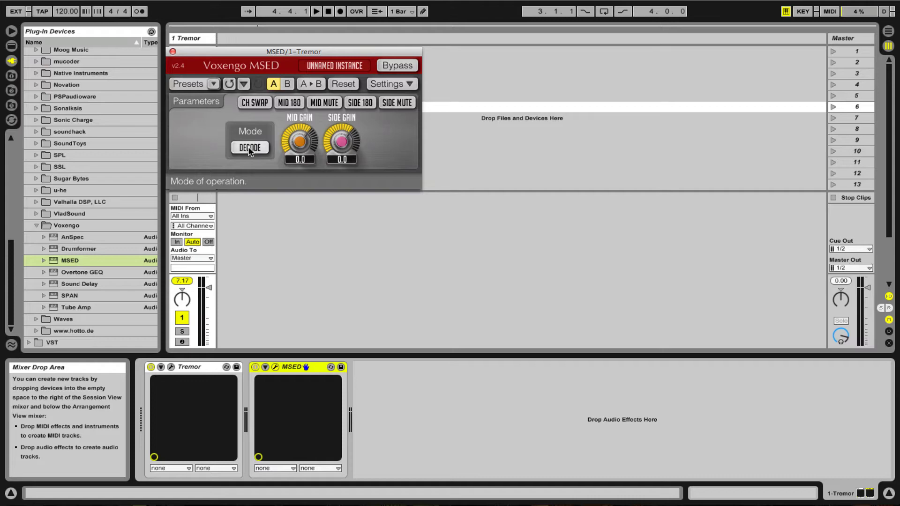
click(173, 51)
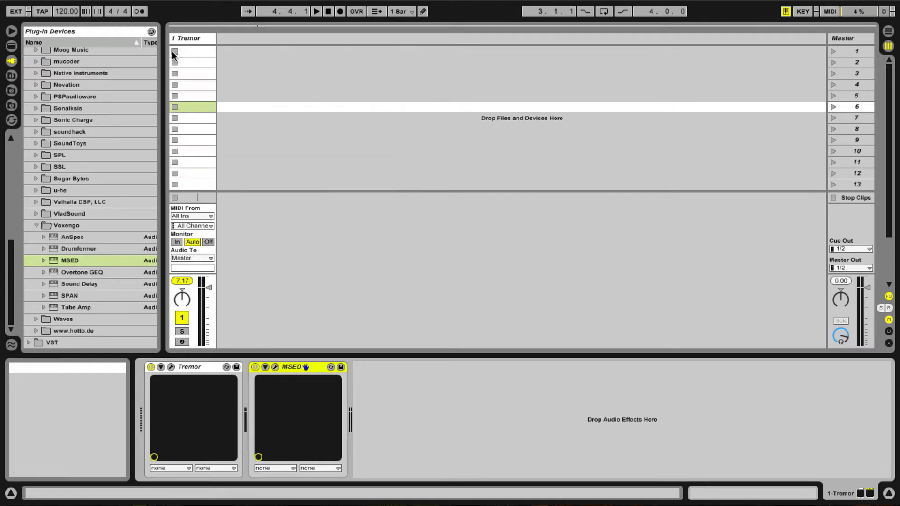
Bypass MSED, play the Tremor pattern, and lower Tremor's output to about -9.6 dB
click(255, 368)
click(171, 367)
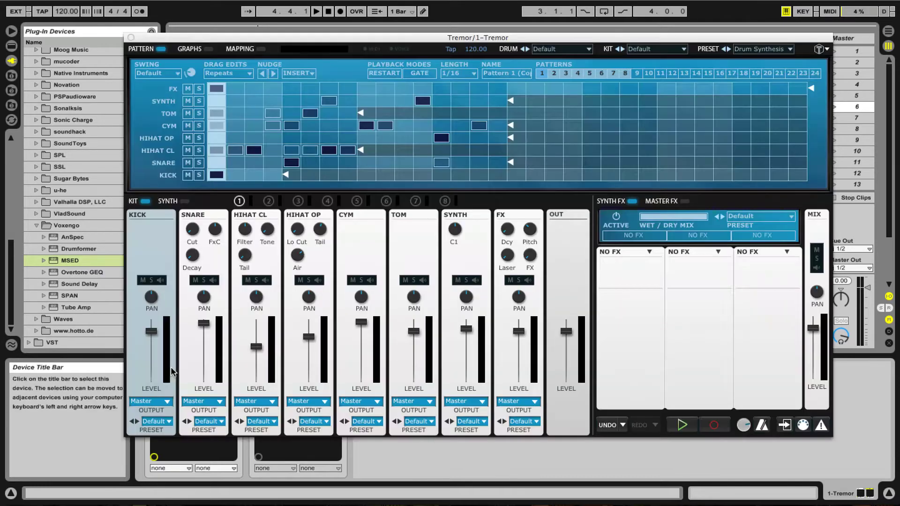
key(space)
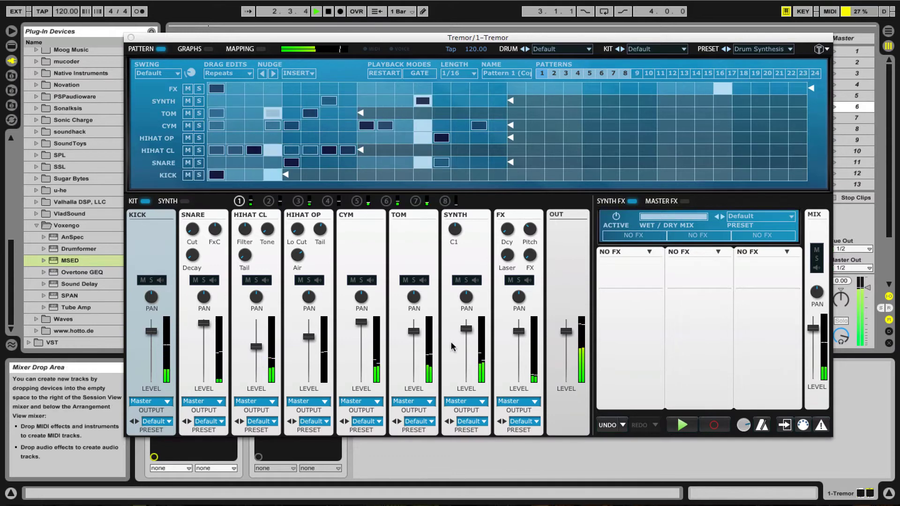
click(569, 334)
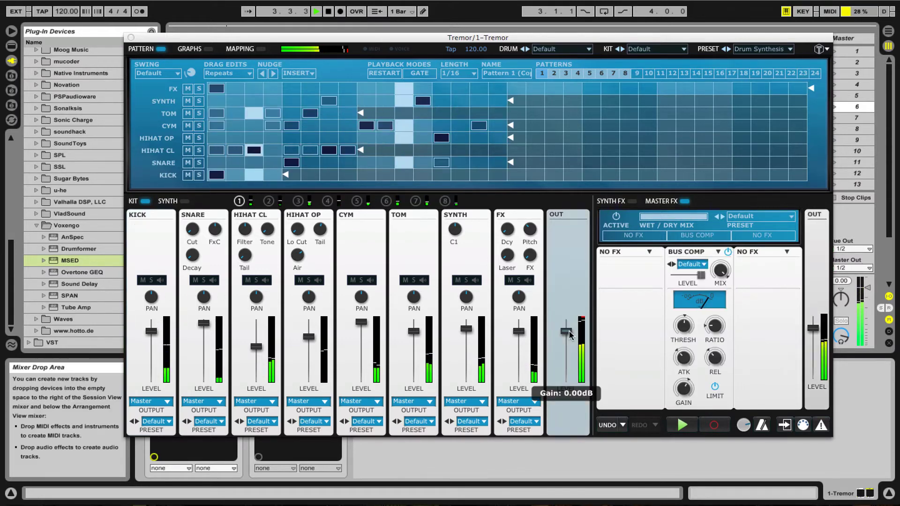
drag(569, 333, 568, 349)
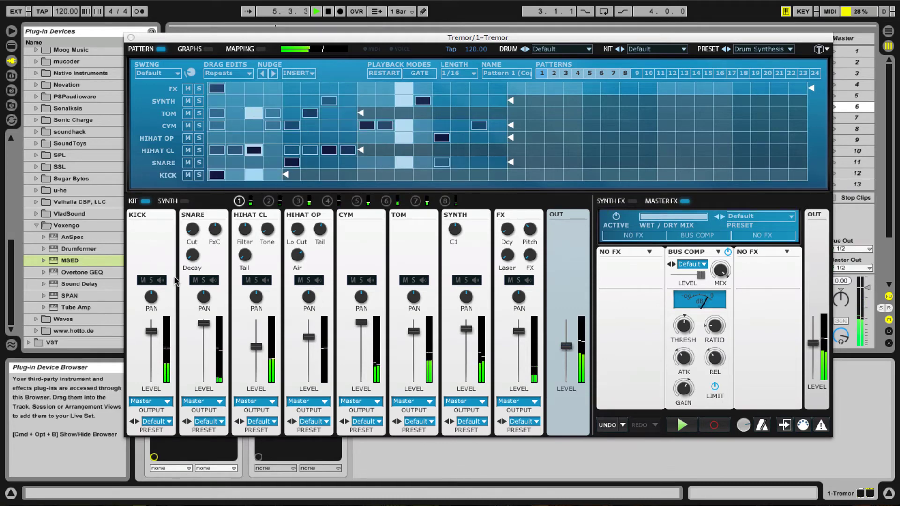
Pan Tremor's KICK and SNARE channels fully left
click(151, 328)
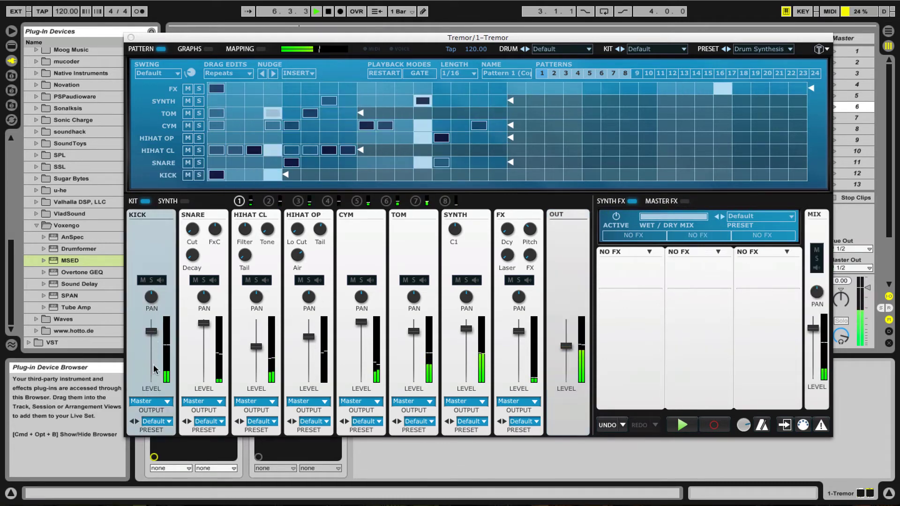
mouse_move(153, 316)
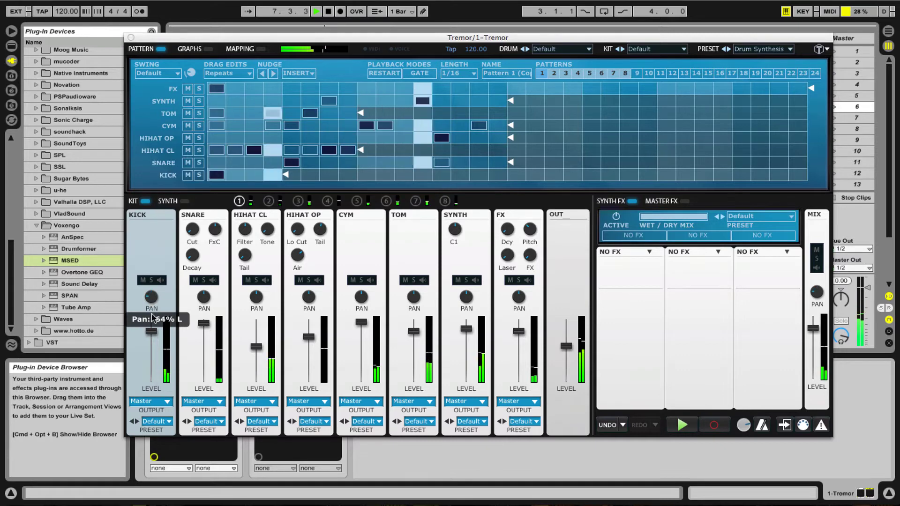
drag(152, 317, 153, 328)
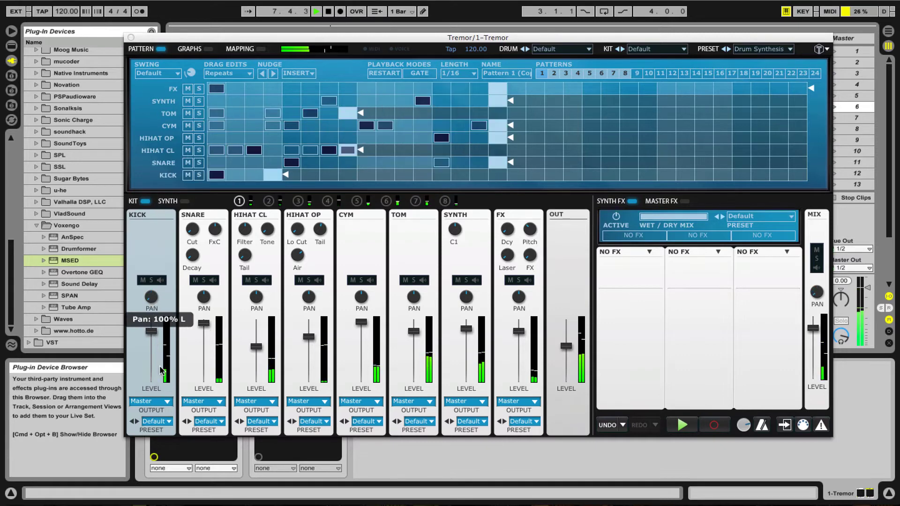
click(203, 298)
drag(203, 298, 219, 391)
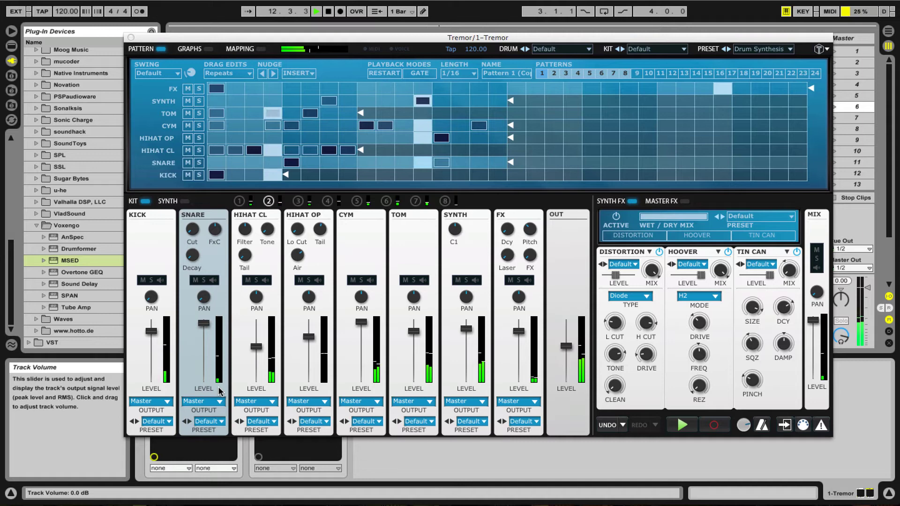
Pan the closed hi-hat and cymbal fully right and the open hi-hat fully left
click(257, 299)
drag(259, 283, 259, 222)
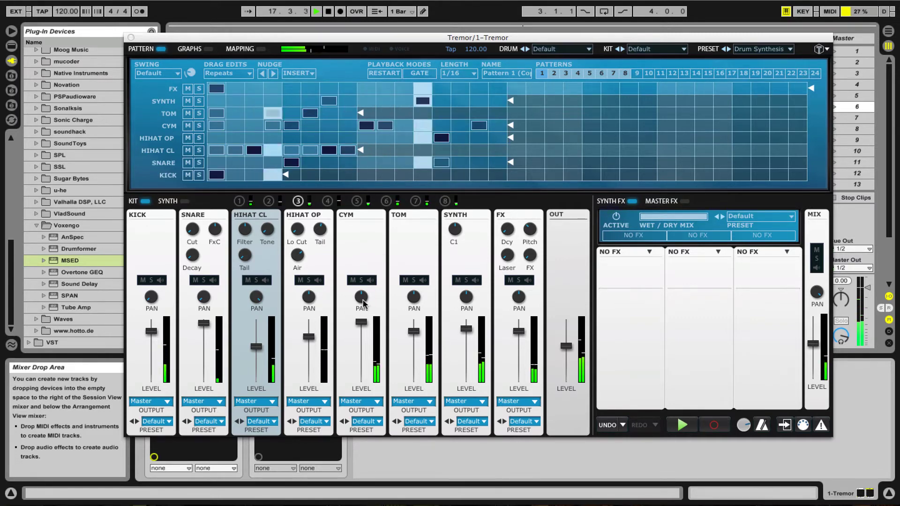
click(361, 280)
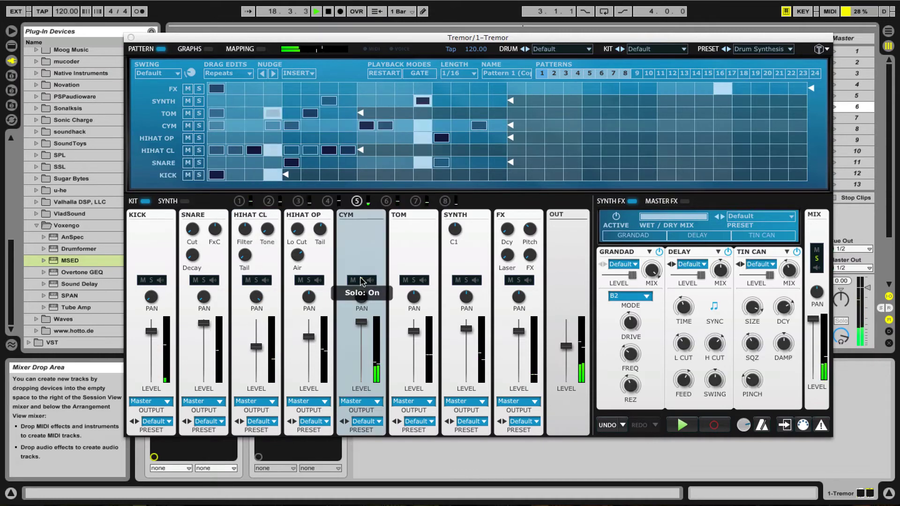
drag(360, 303, 363, 270)
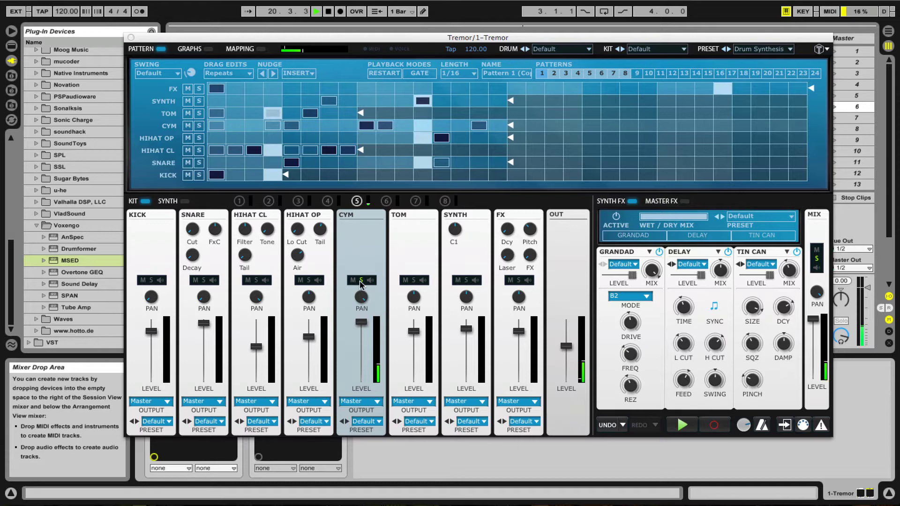
click(361, 281)
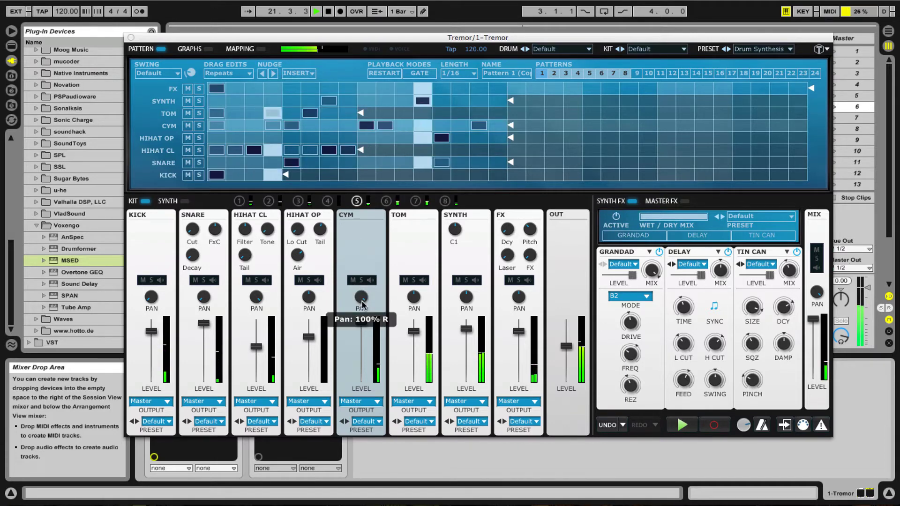
click(309, 297)
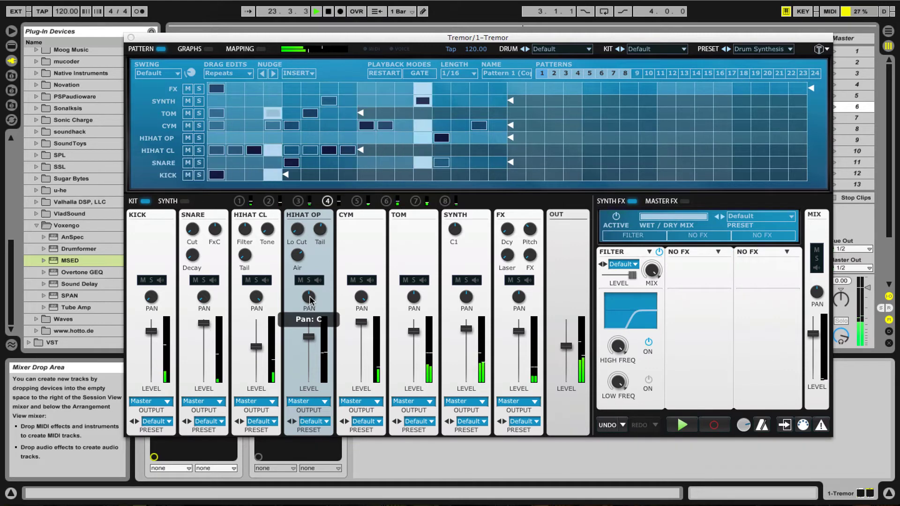
drag(310, 298, 322, 388)
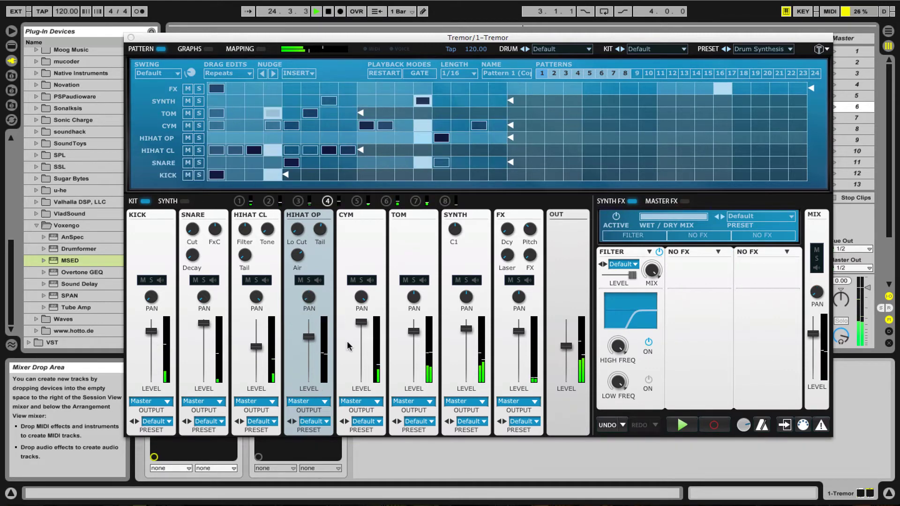
Listen to the SYNTH channel soloed, then unsolo and mute it
click(466, 280)
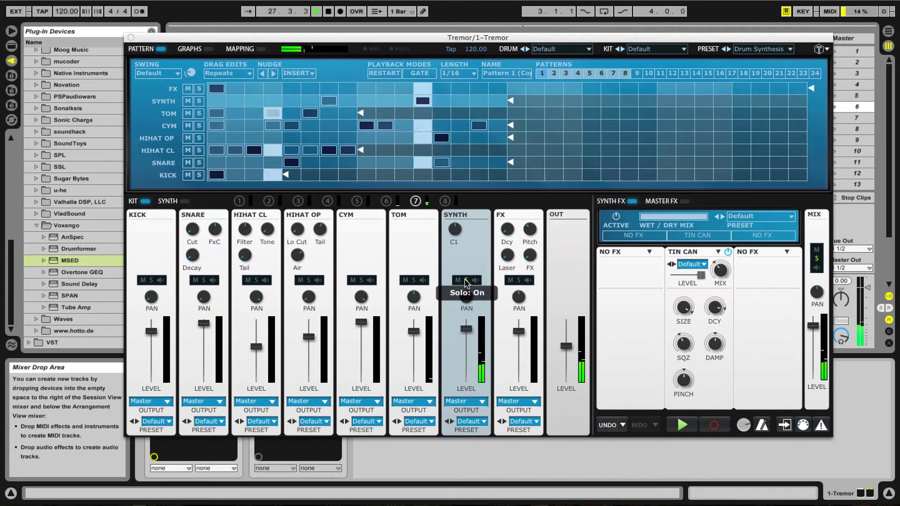
click(466, 280)
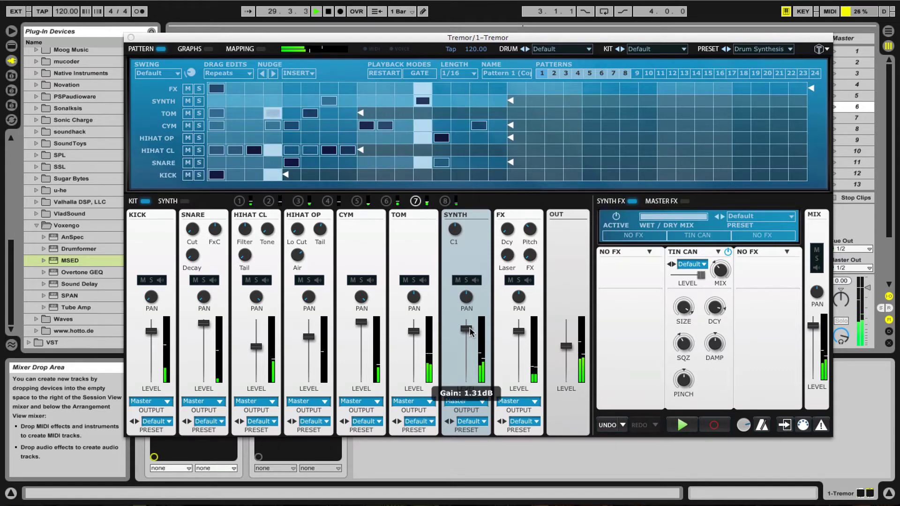
click(458, 280)
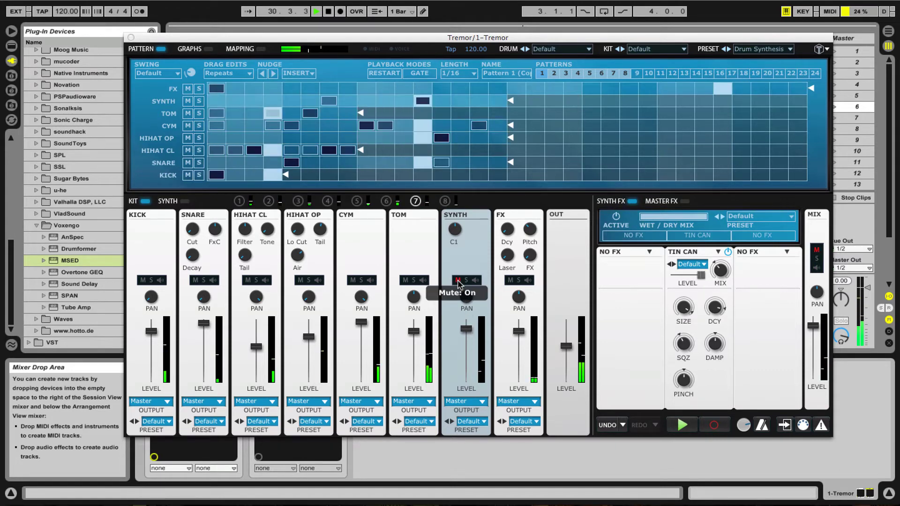
Pan Tremor's FX channel to 100% R and its TOM channel to 100% L
click(519, 280)
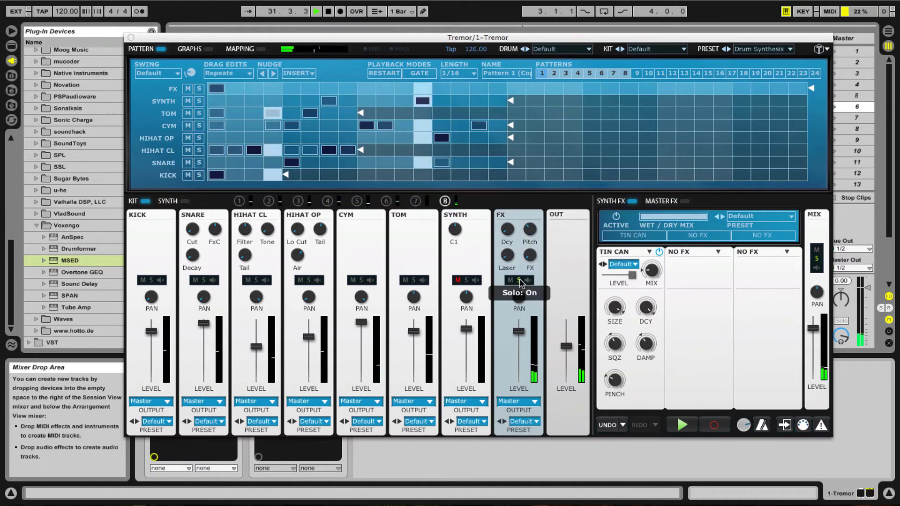
drag(518, 304, 522, 217)
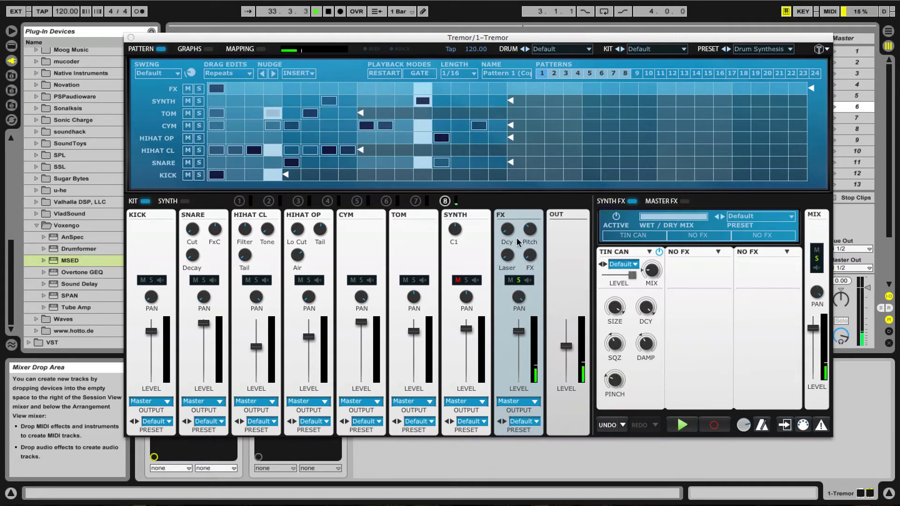
click(519, 280)
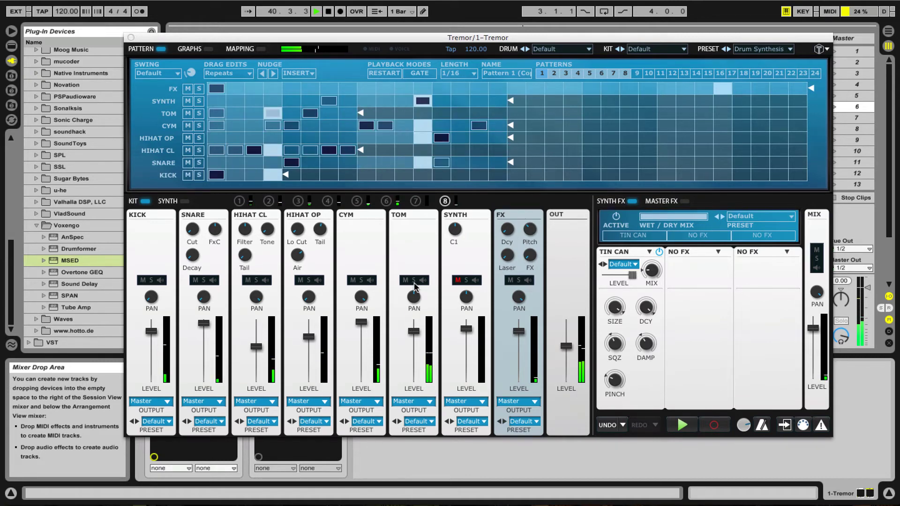
click(414, 295)
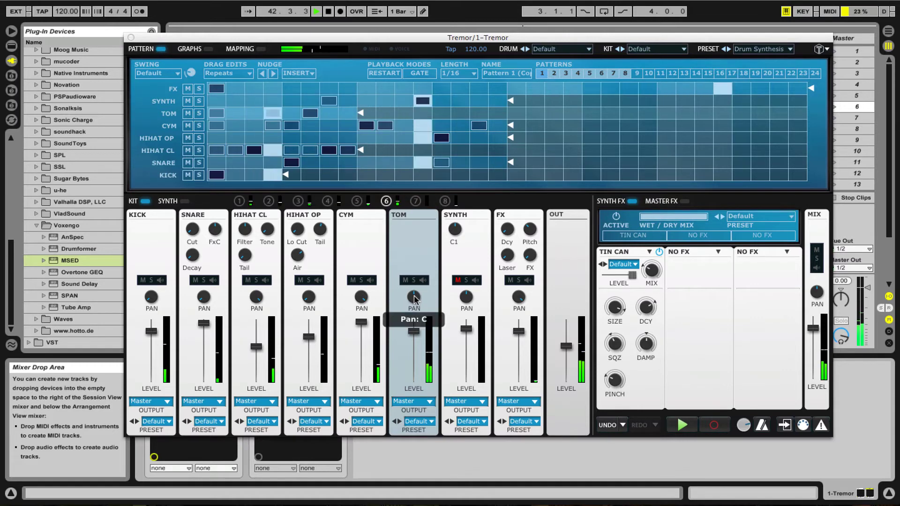
drag(414, 297, 417, 390)
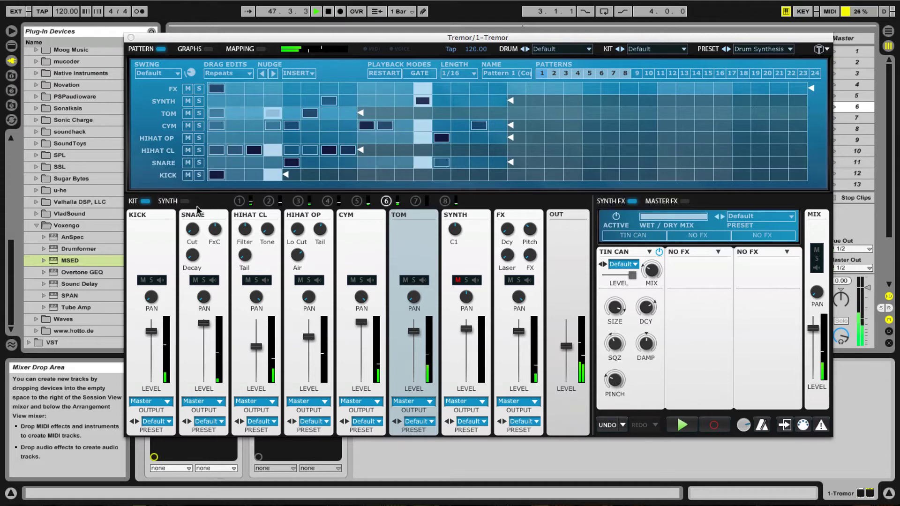
Restart playback and close the Tremor plug-in window
key(space)
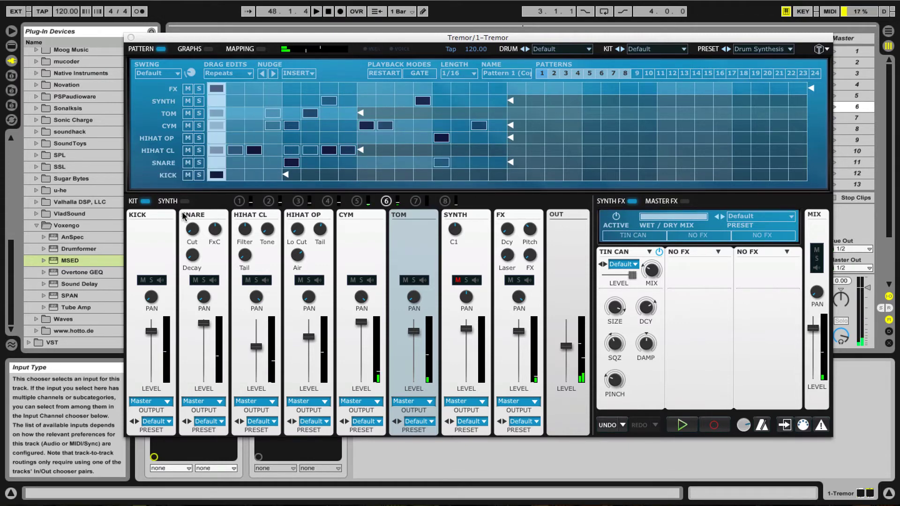
key(space)
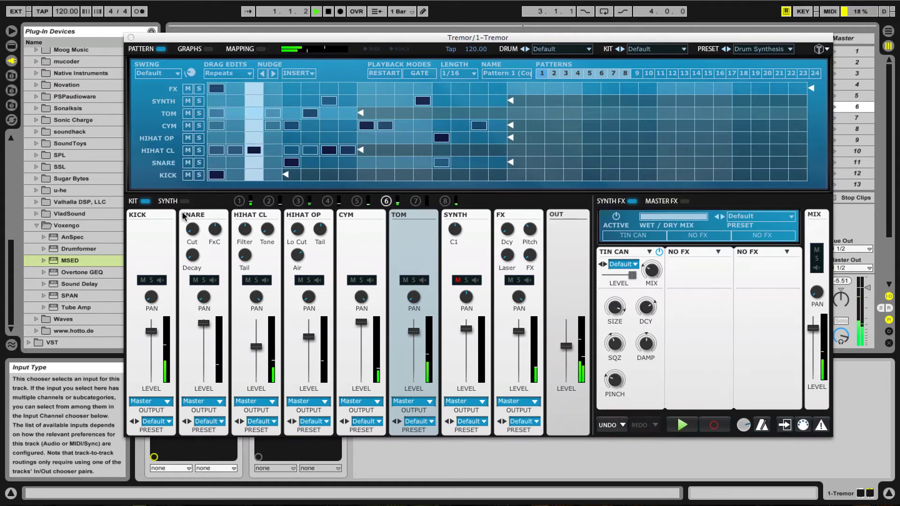
click(131, 37)
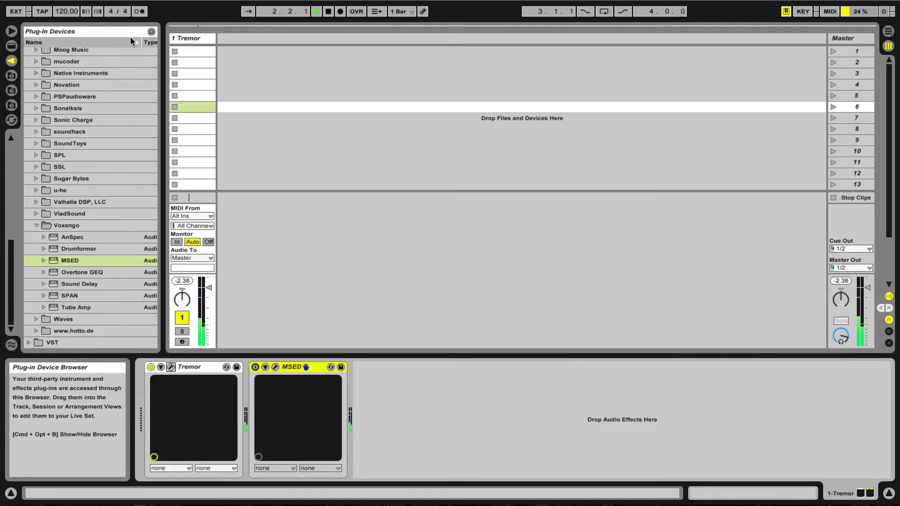
Turn the MSED device back on and reopen Tremor's editor window
click(255, 368)
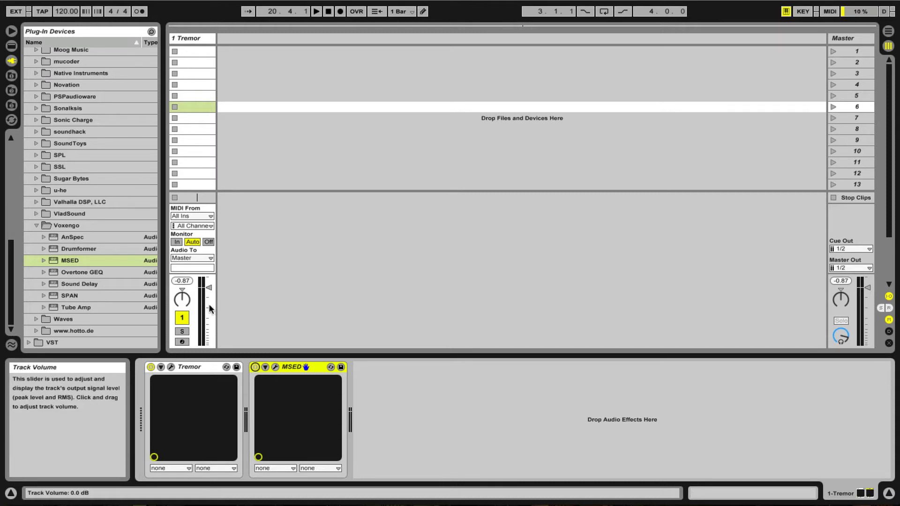
click(170, 367)
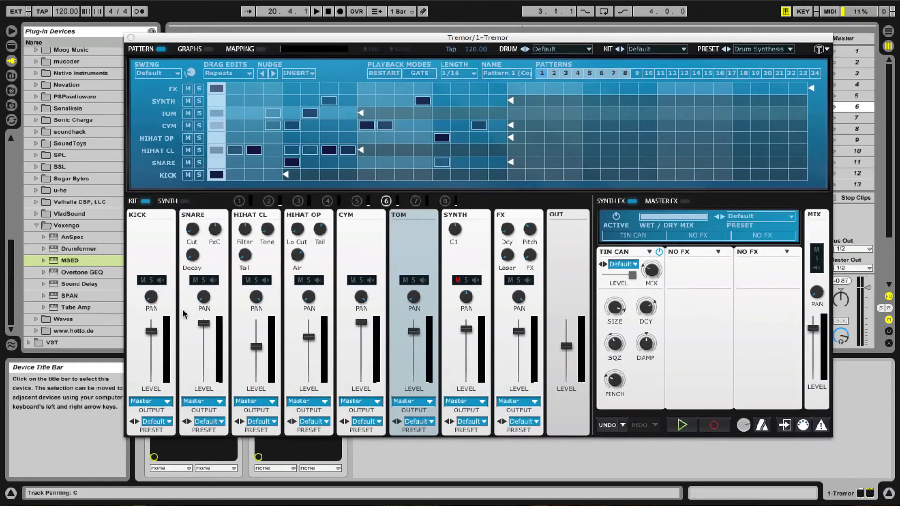
Reset the KICK pan to centre, then set it to 100% L and audition playback
click(150, 301)
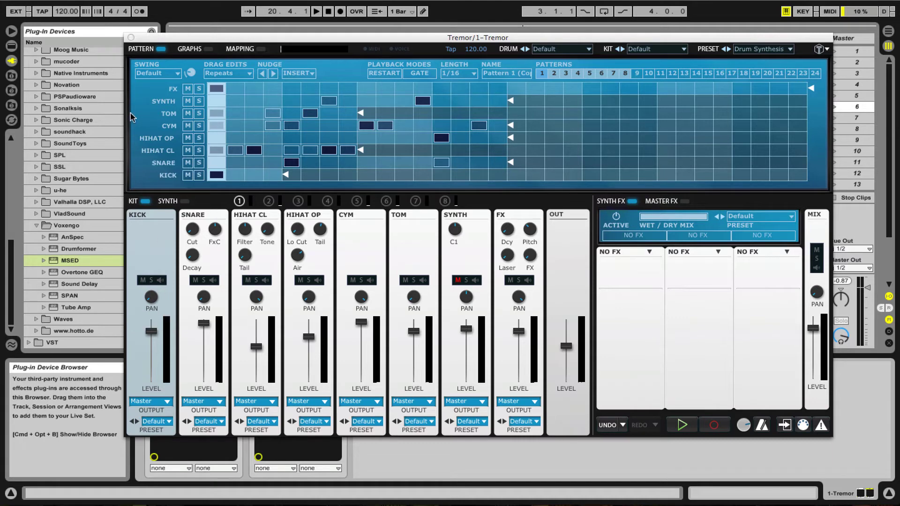
click(130, 37)
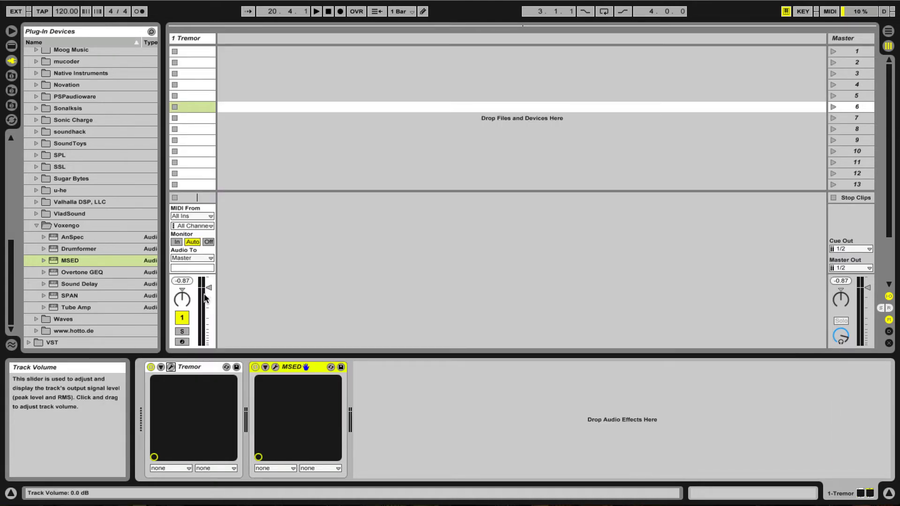
click(172, 367)
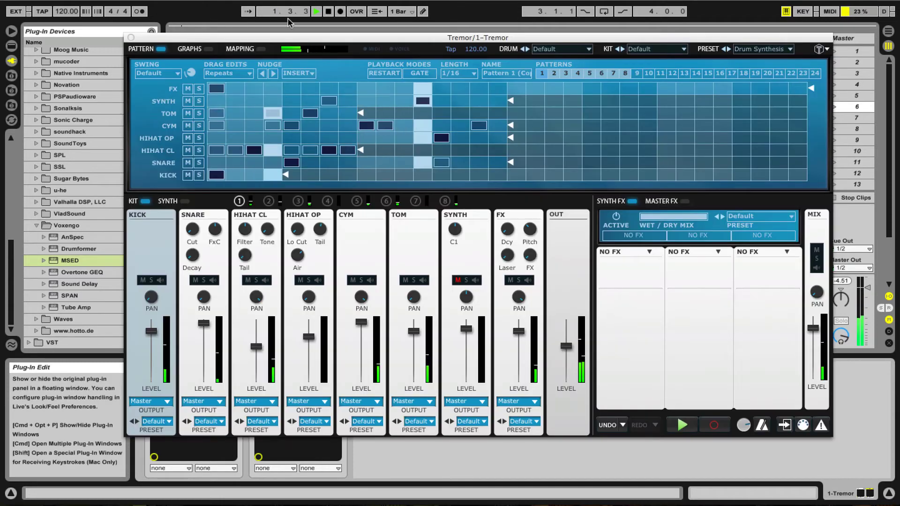
drag(285, 32, 318, 412)
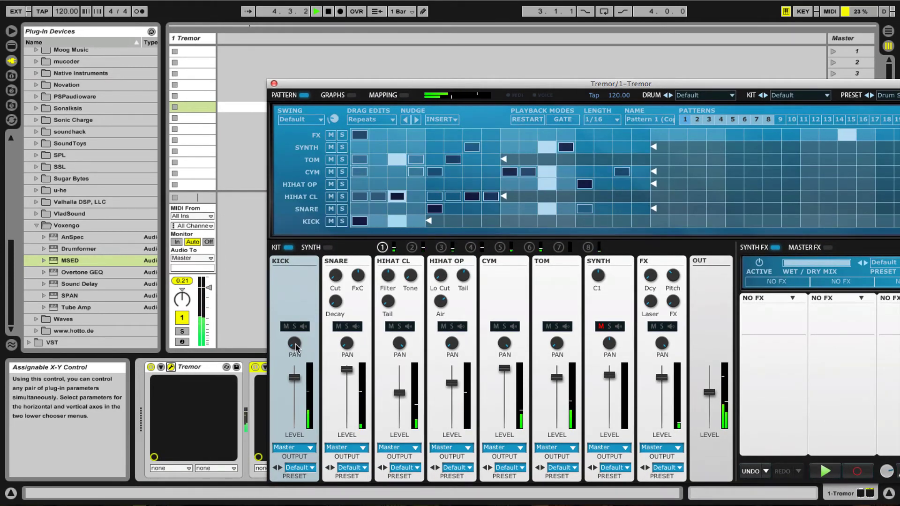
mouse_move(294, 342)
drag(295, 342, 291, 315)
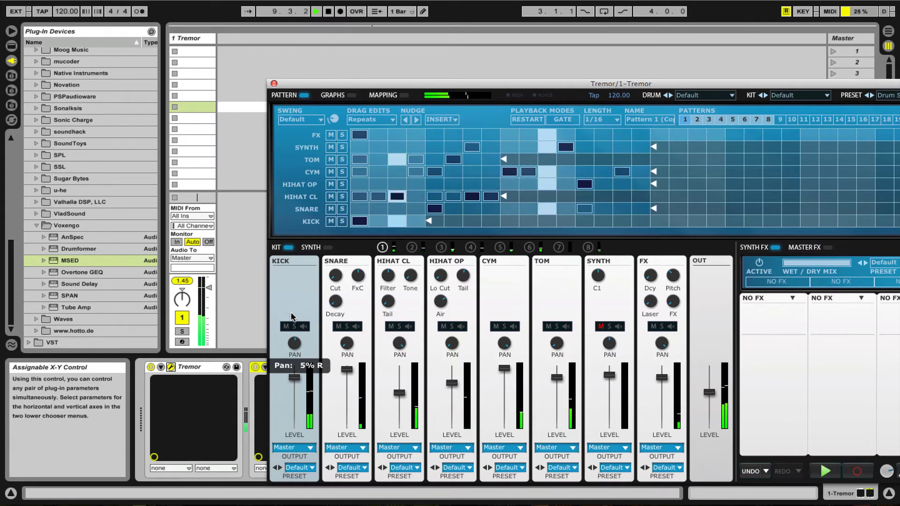
drag(291, 315, 296, 376)
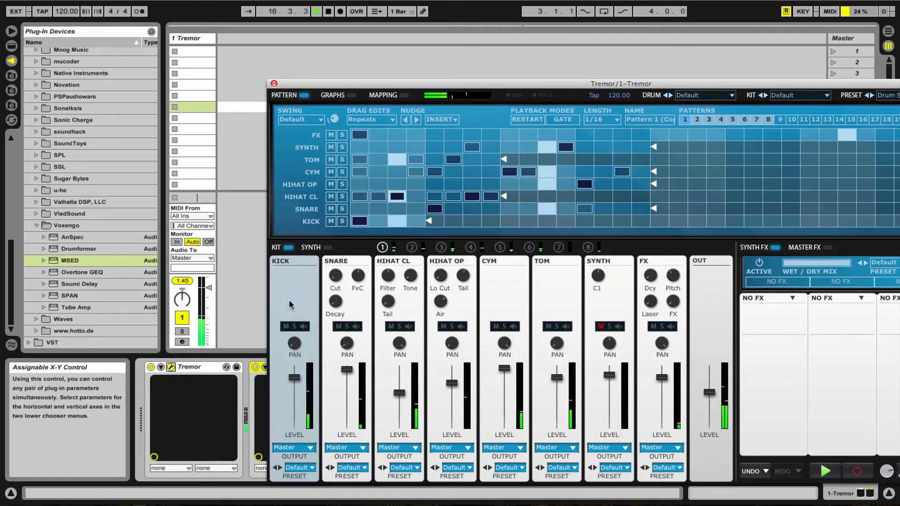
key(space)
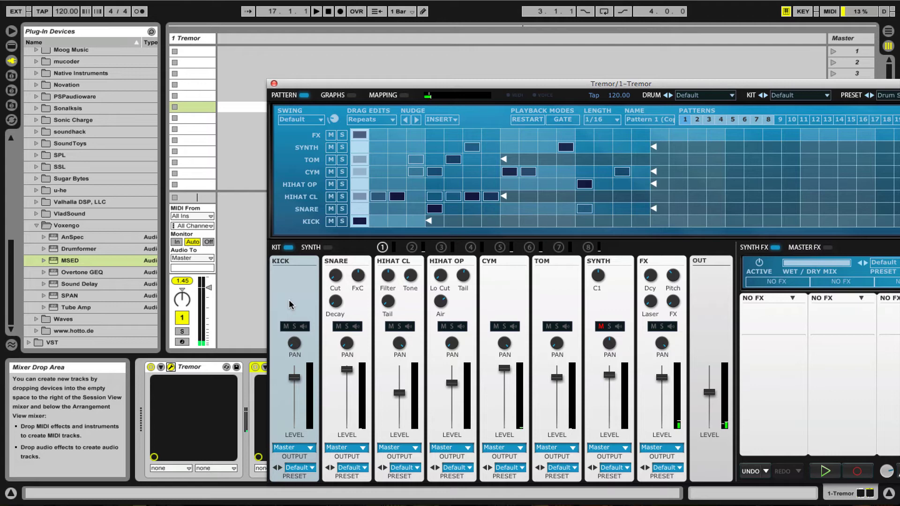
key(space)
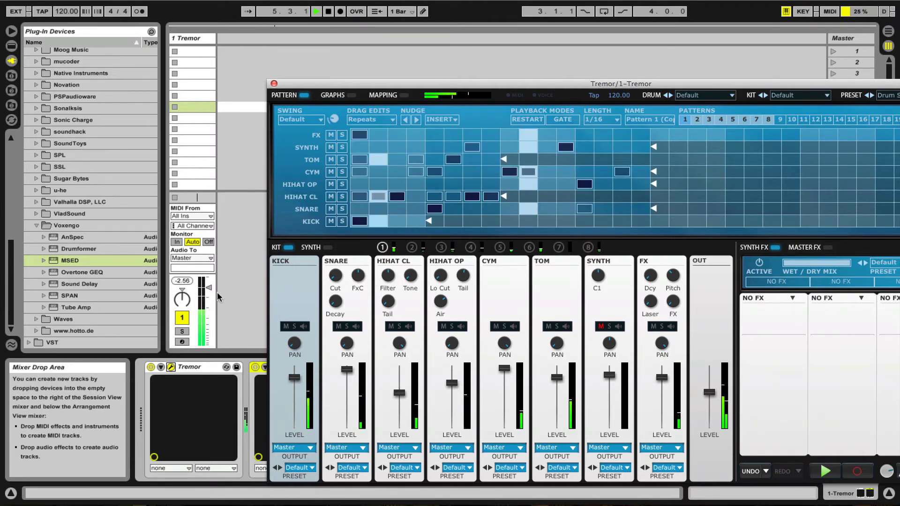
key(space)
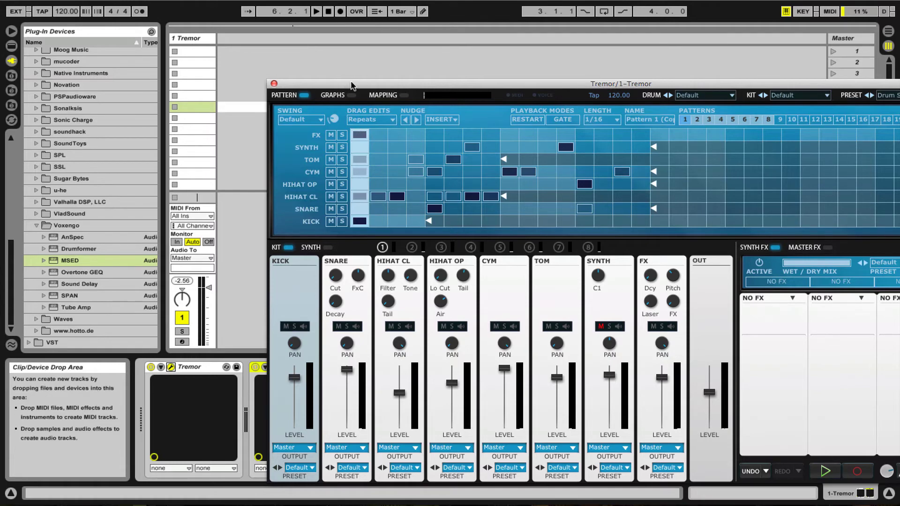
drag(352, 85, 212, 56)
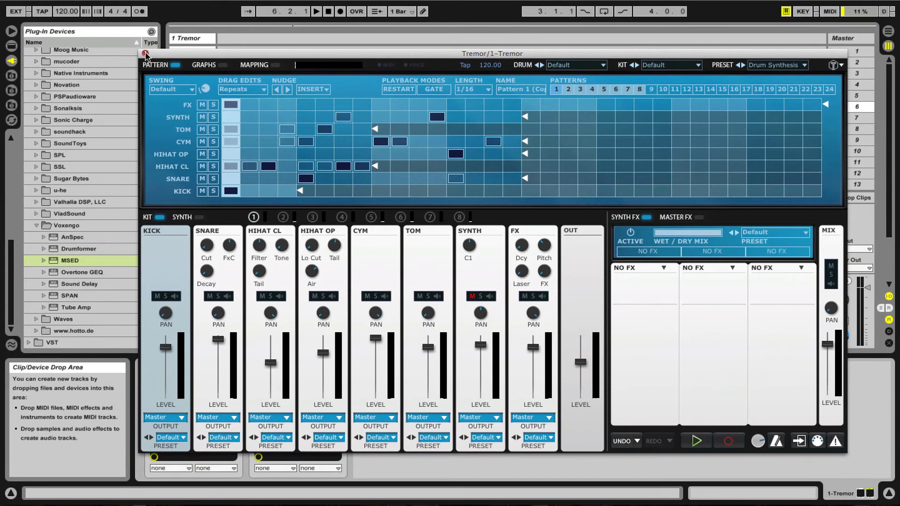
Close Tremor's window and insert two new audio tracks
click(145, 54)
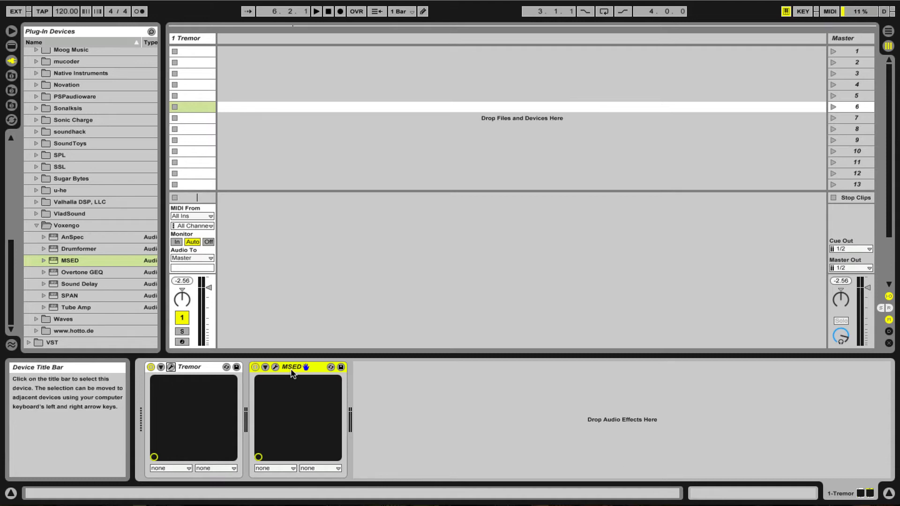
click(240, 37)
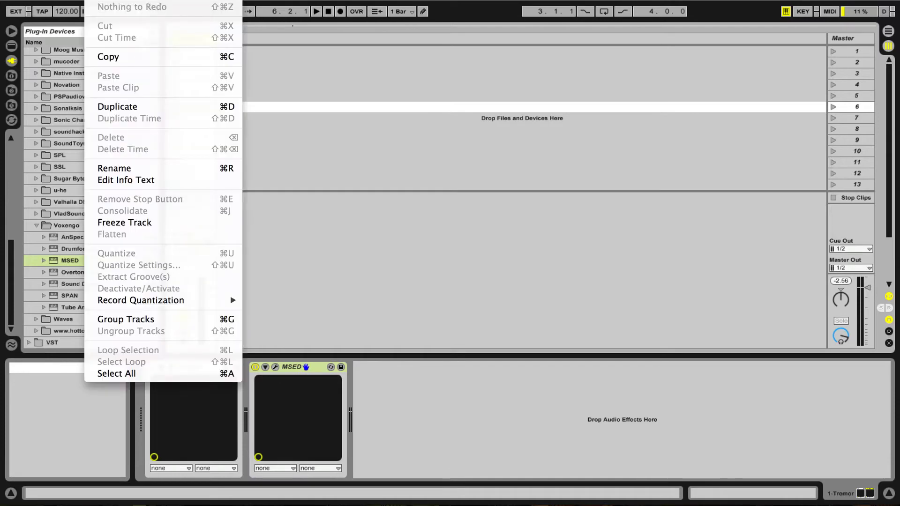
key(Left)
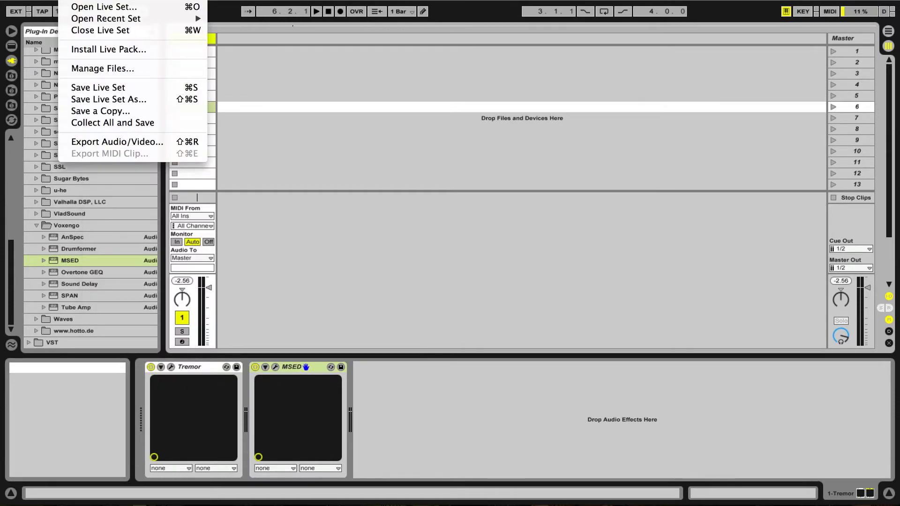
key(Right)
key(Right)
key(Down)
key(Down)
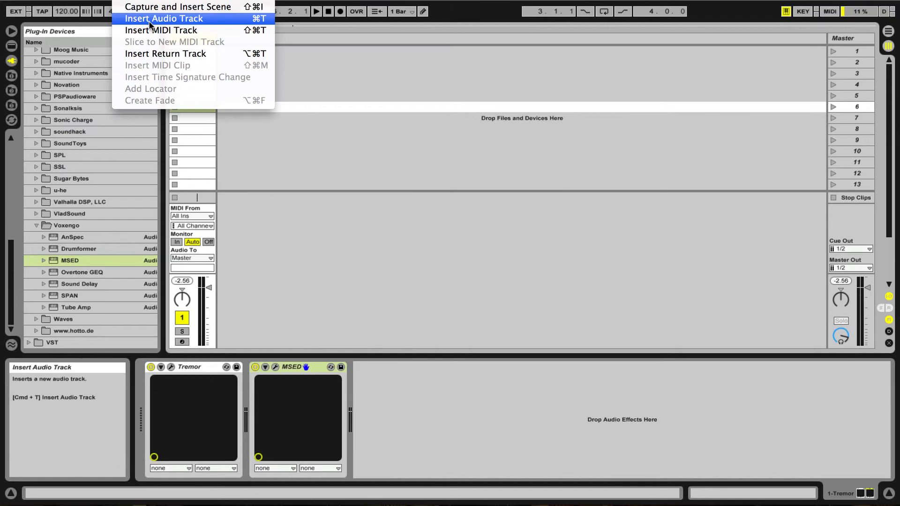
key(Return)
key(Down)
key(Down)
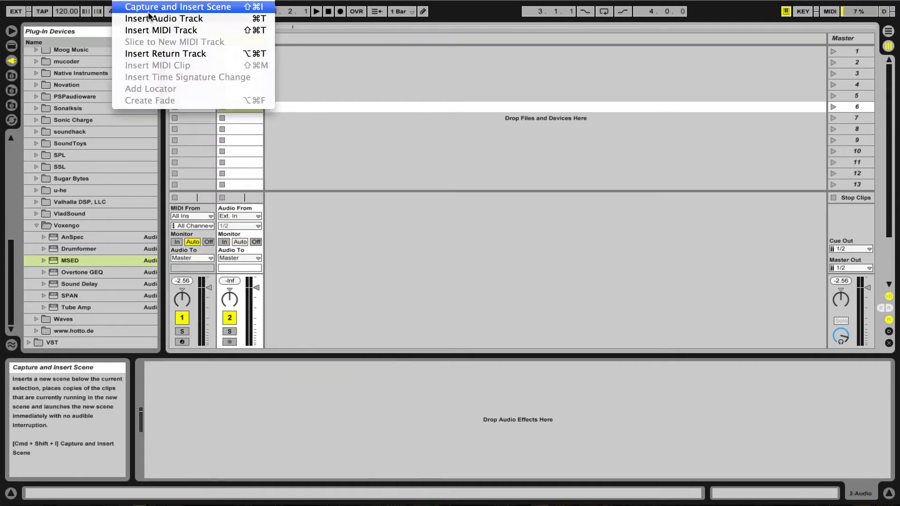
key(Return)
Set both 2 Audio and 3 Audio to take input from 1-Tremor at Post FX
click(250, 53)
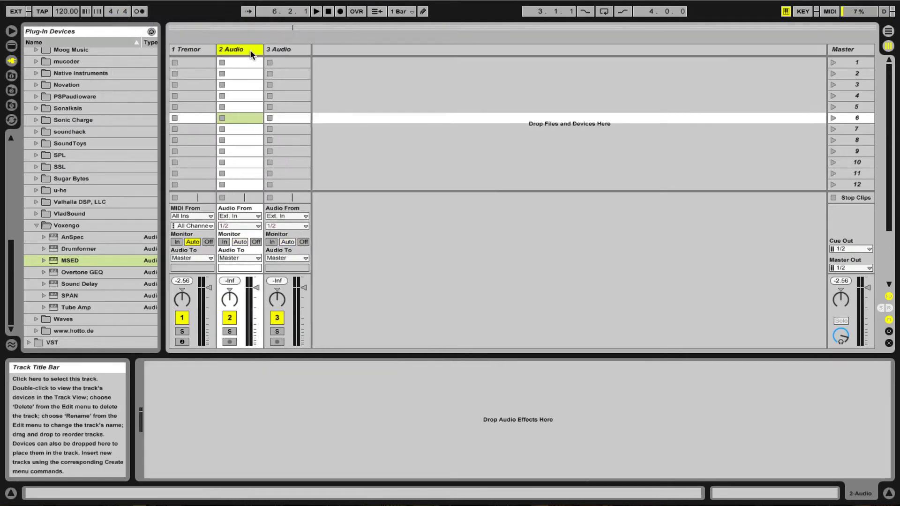
click(283, 49)
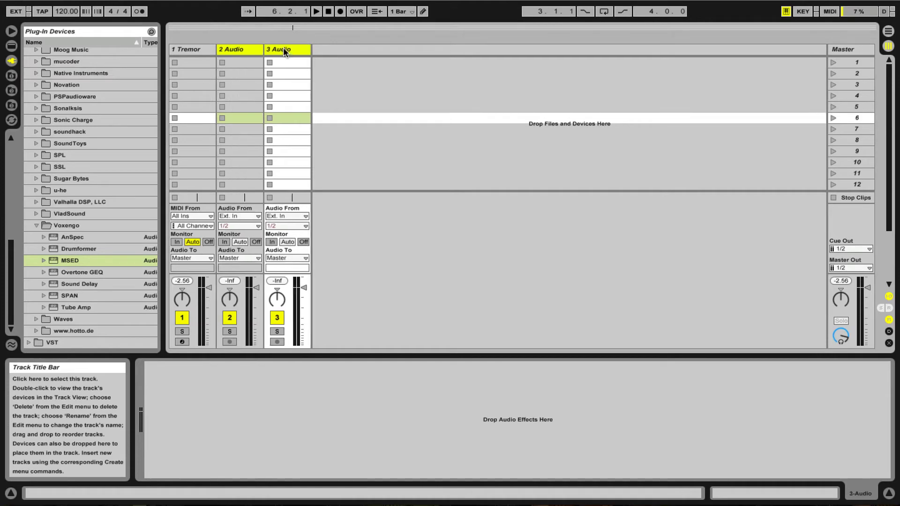
click(249, 214)
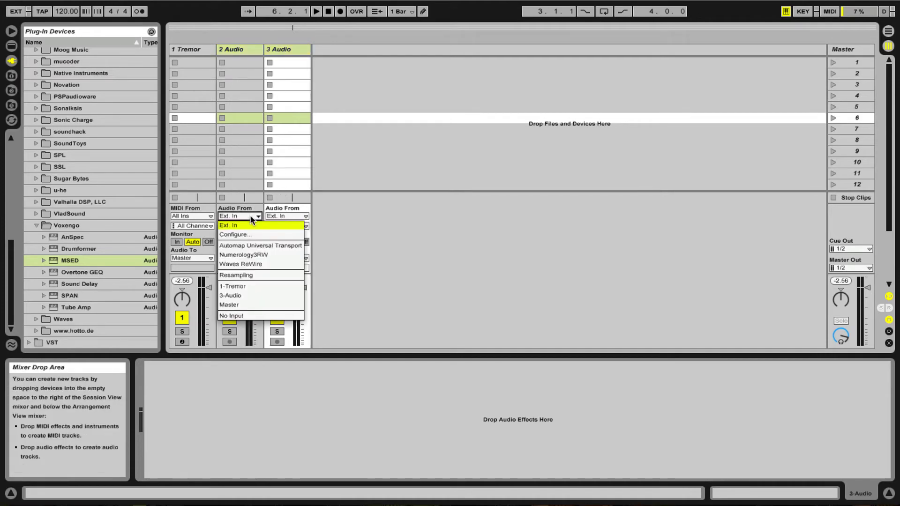
click(259, 286)
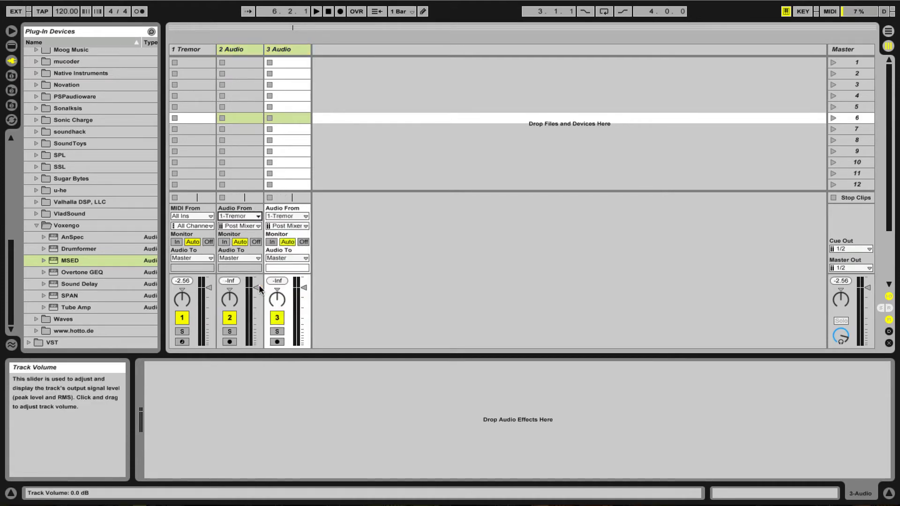
click(253, 226)
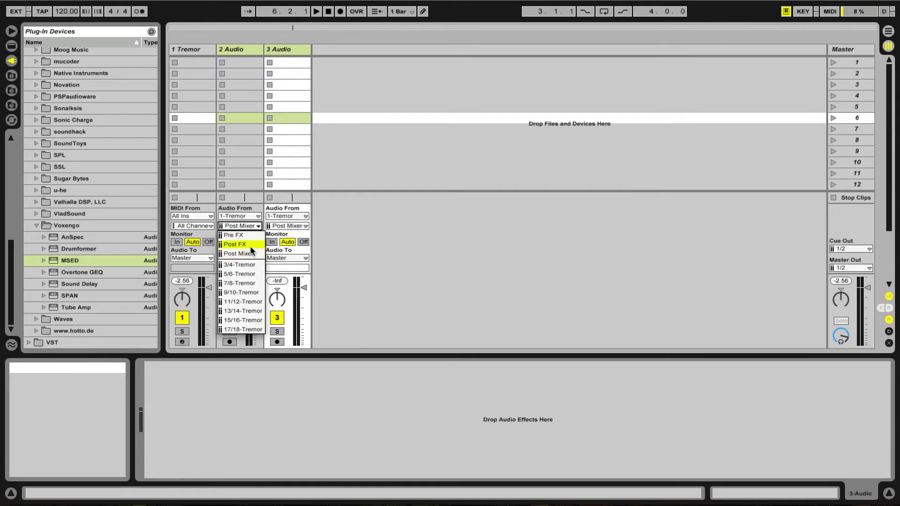
click(249, 244)
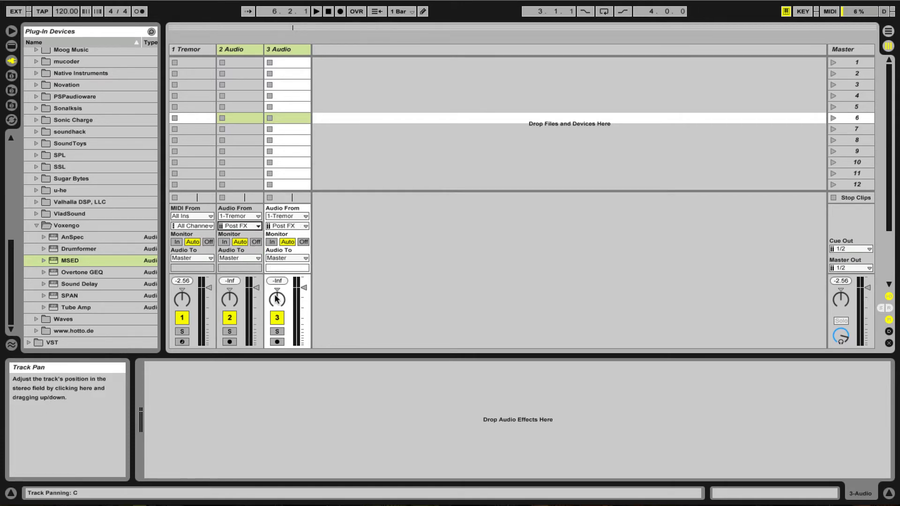
Adjust the pan knobs of the 2 Audio and 3 Audio tracks
drag(230, 298, 230, 318)
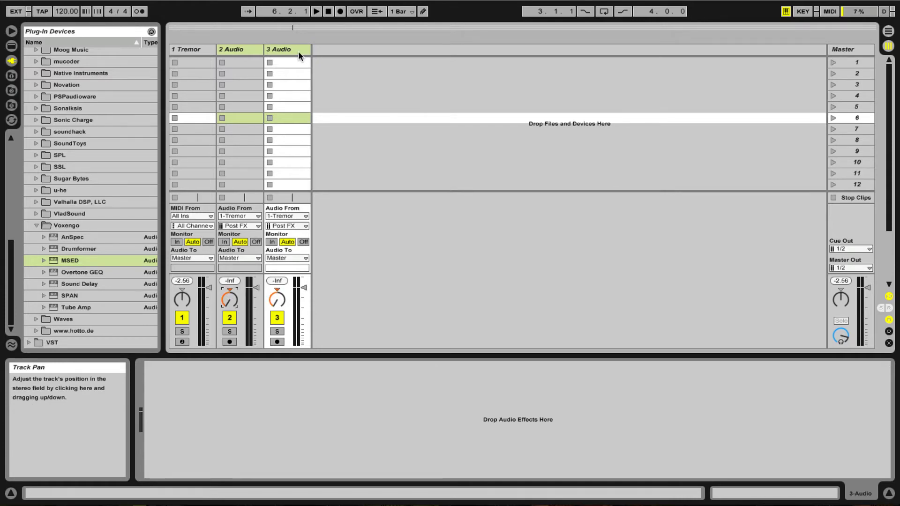
click(300, 46)
click(277, 299)
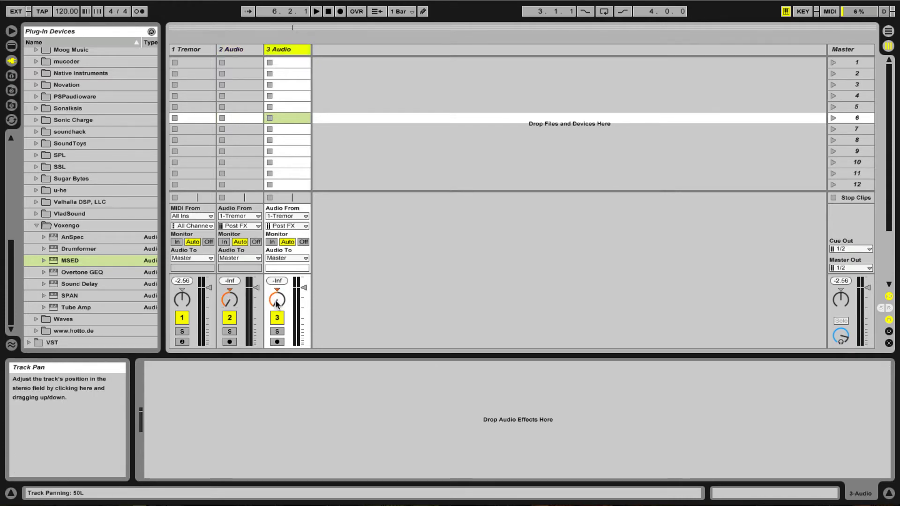
drag(277, 299, 277, 305)
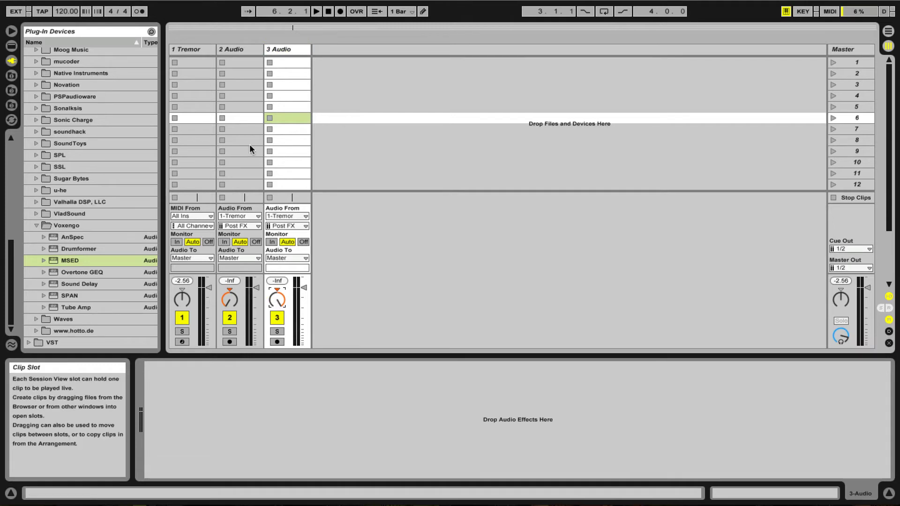
Rename the tracks mid and sides, then group both with Ctrl+G
click(235, 52)
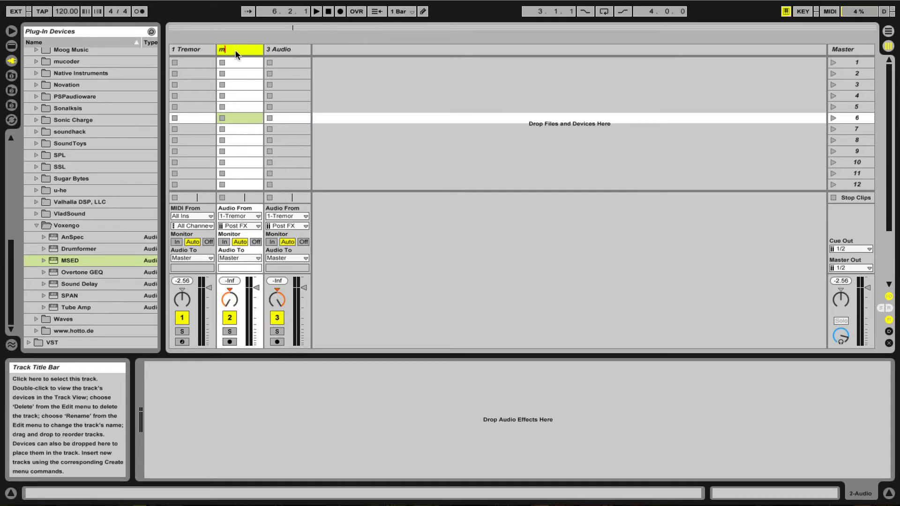
click(283, 49)
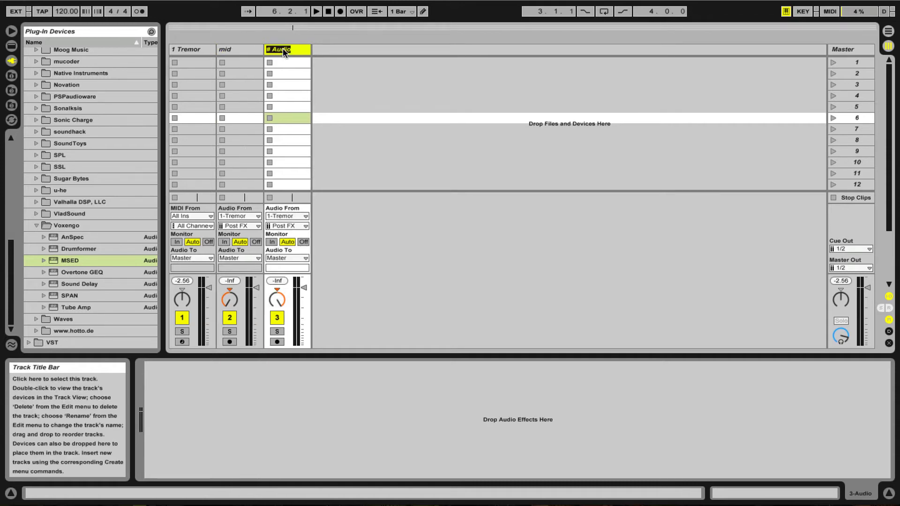
text(sides)
key(Return)
click(331, 69)
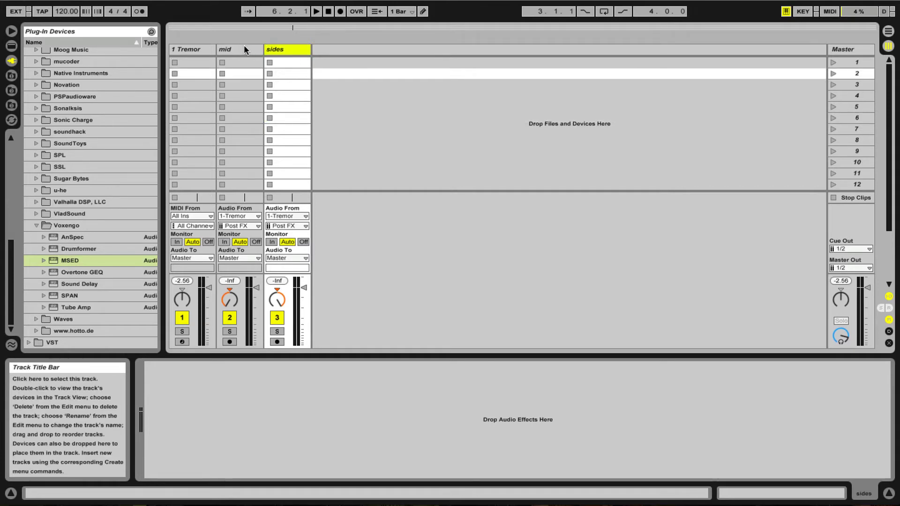
shift+click(244, 48)
key(ctrl+g)
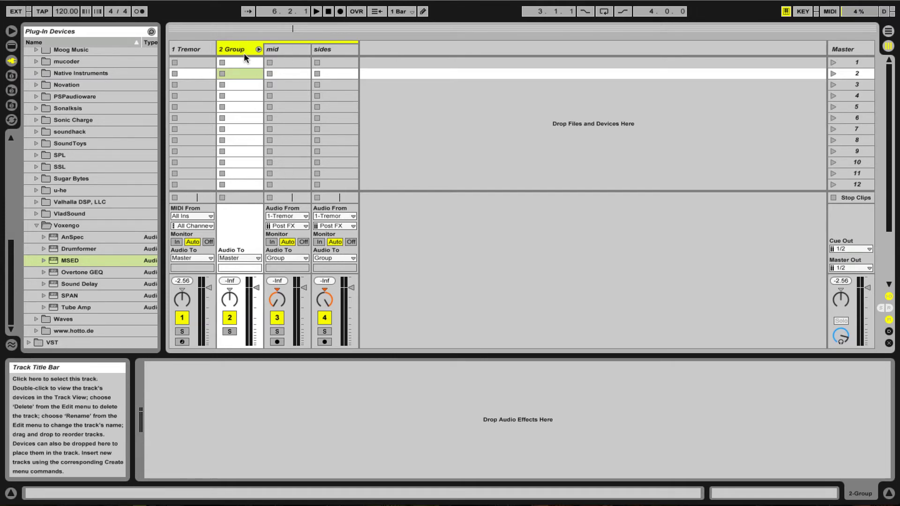
Deactivate the original Tremor track and set mid and sides monitoring to In
click(184, 318)
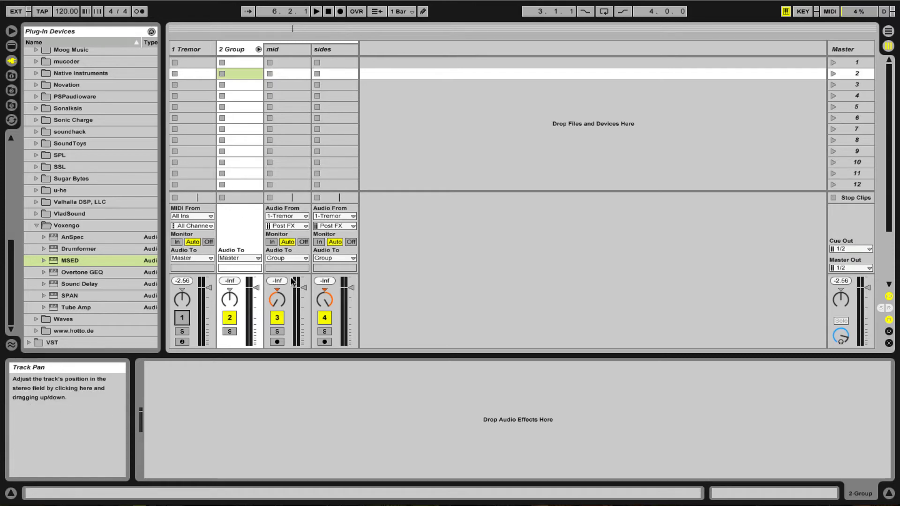
click(272, 242)
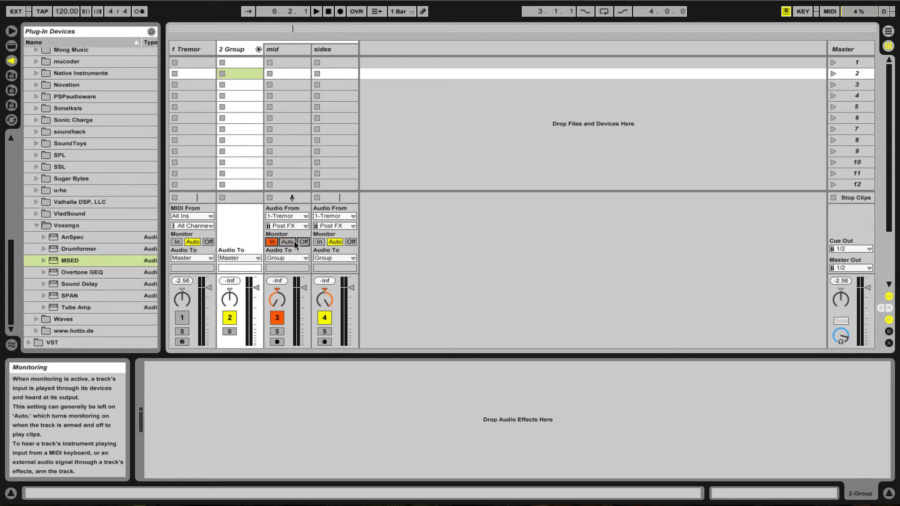
click(319, 241)
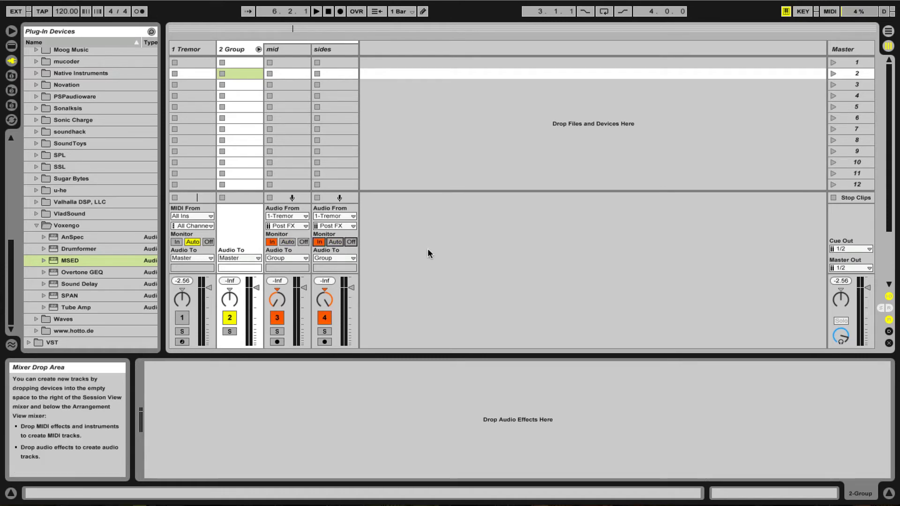
Play the drums briefly to check the split, then select the sides track
key(space)
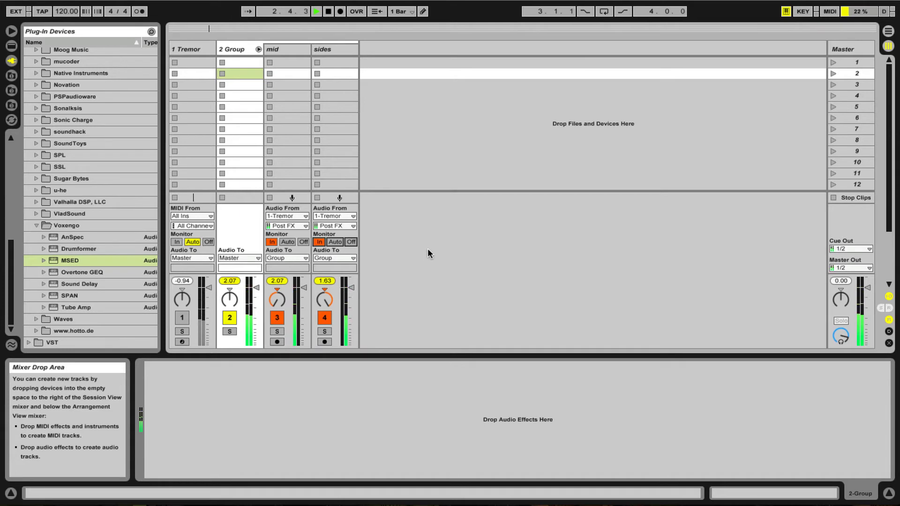
key(space)
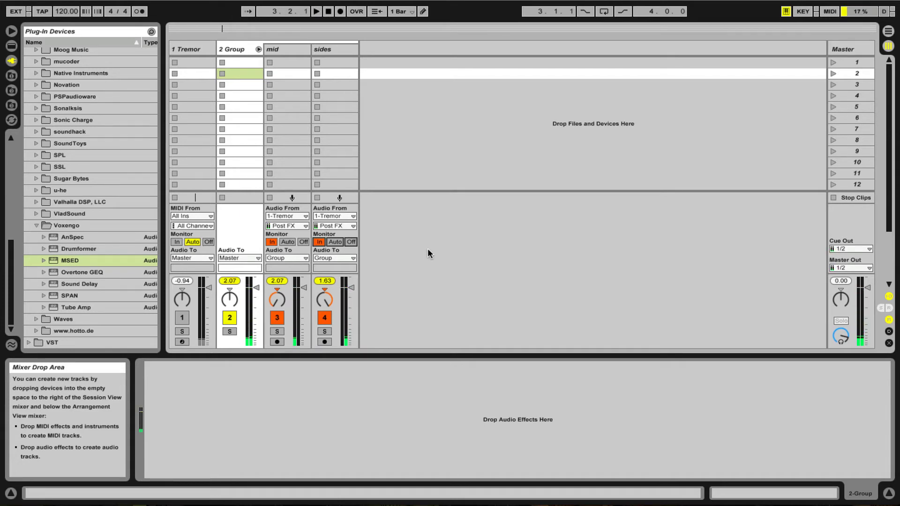
click(330, 51)
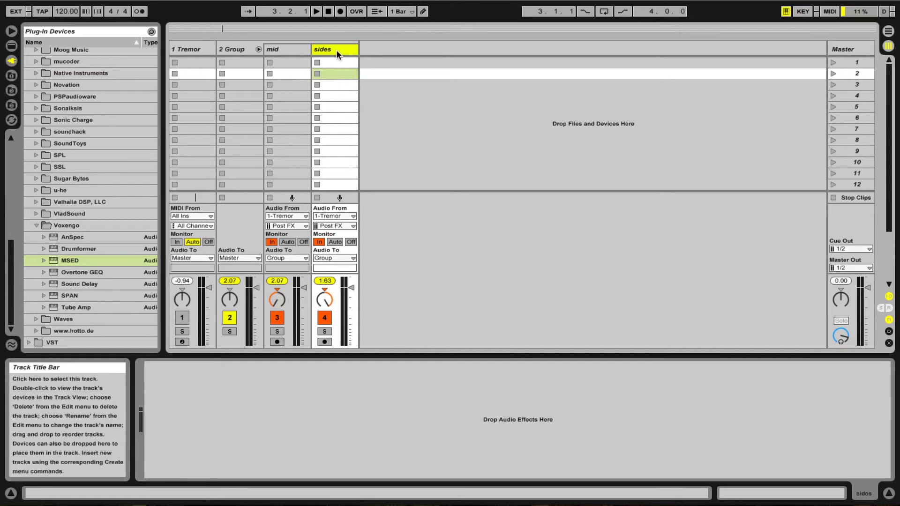
Collapse the Voxengo folder, switch to Live's built-in devices and expand the Filter Delay presets
click(36, 226)
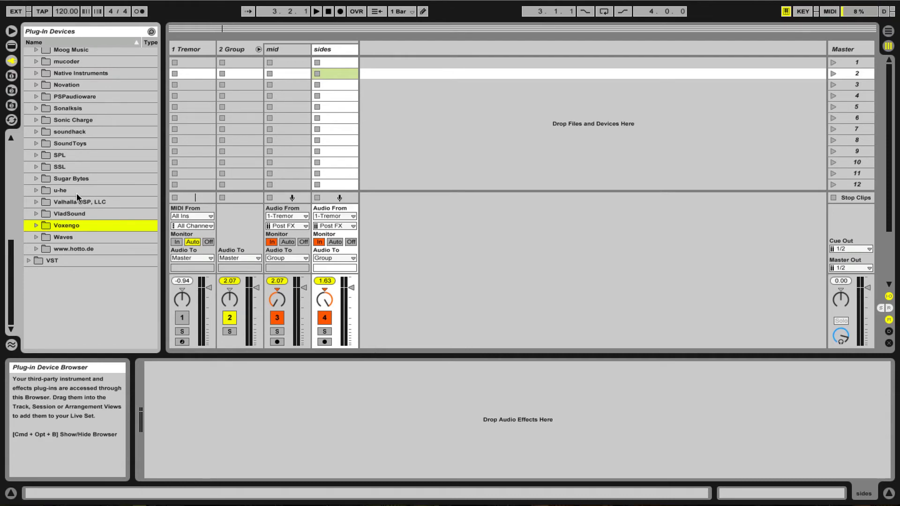
scroll(77, 192, up, 10)
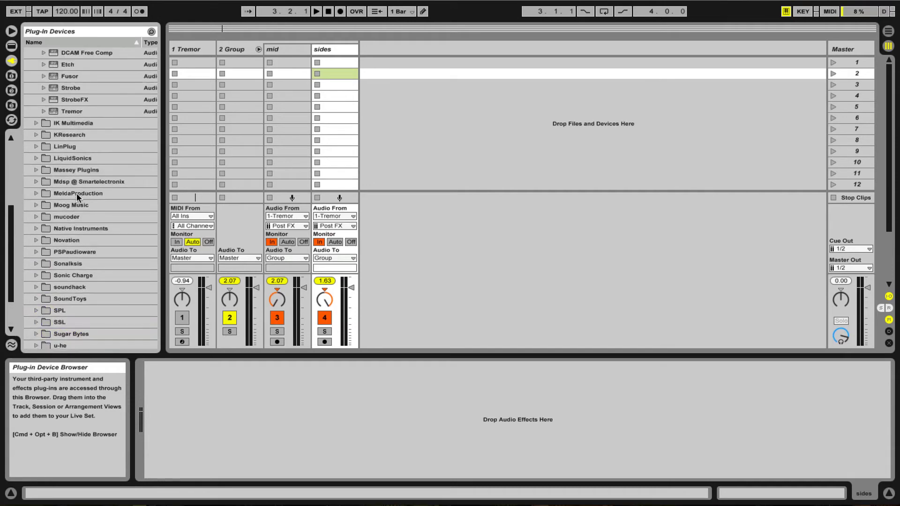
scroll(77, 192, up, 9)
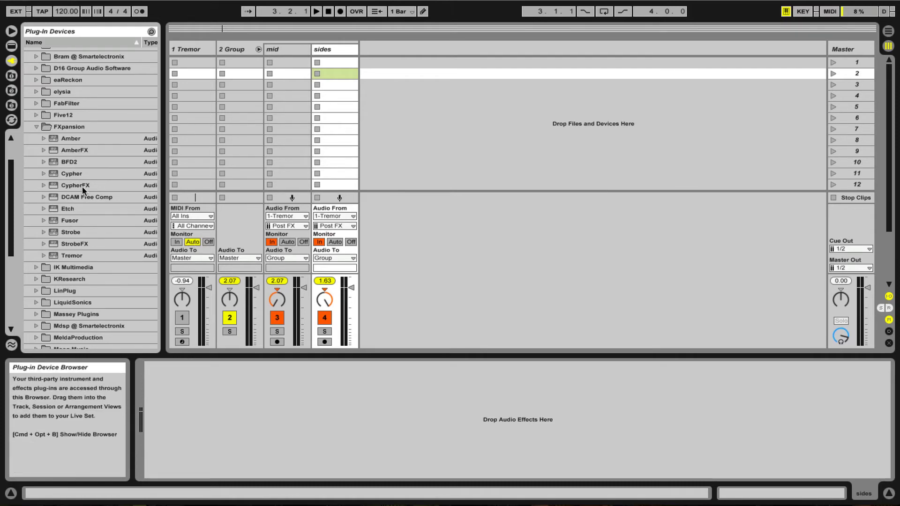
scroll(82, 186, up, 4)
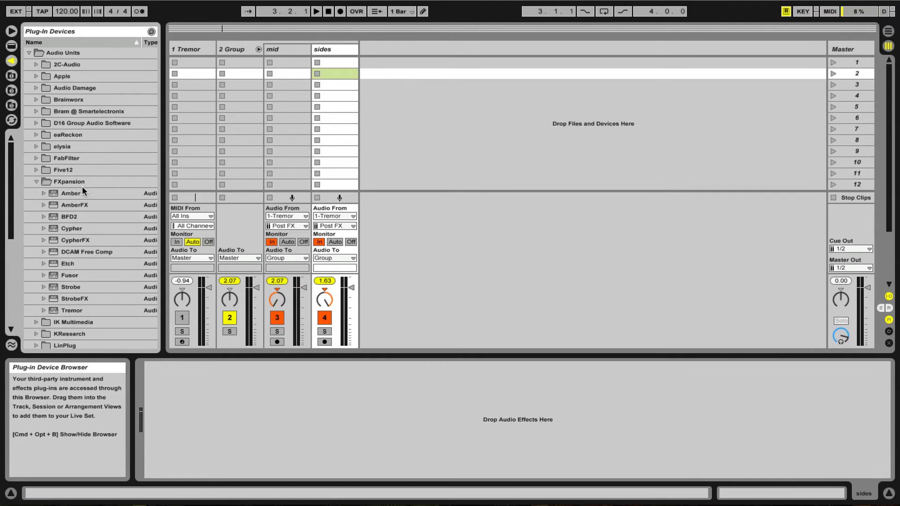
click(11, 45)
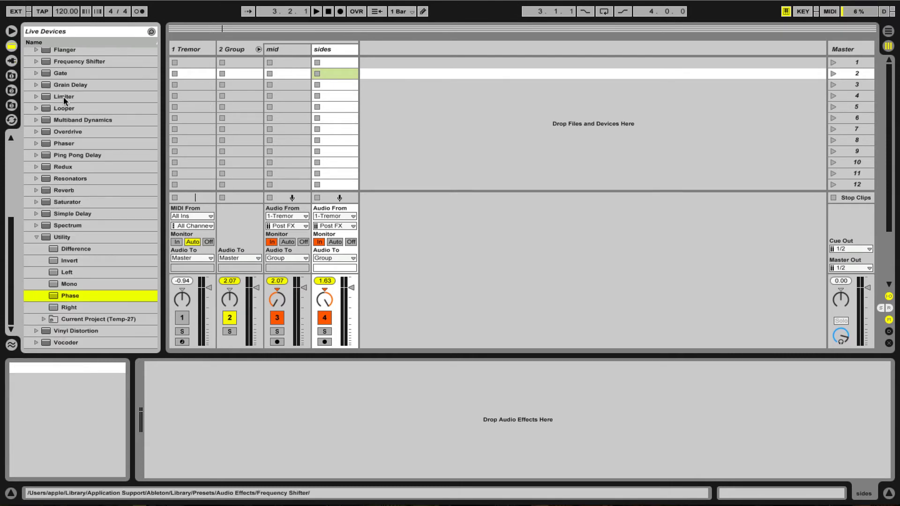
scroll(95, 227, up, 5)
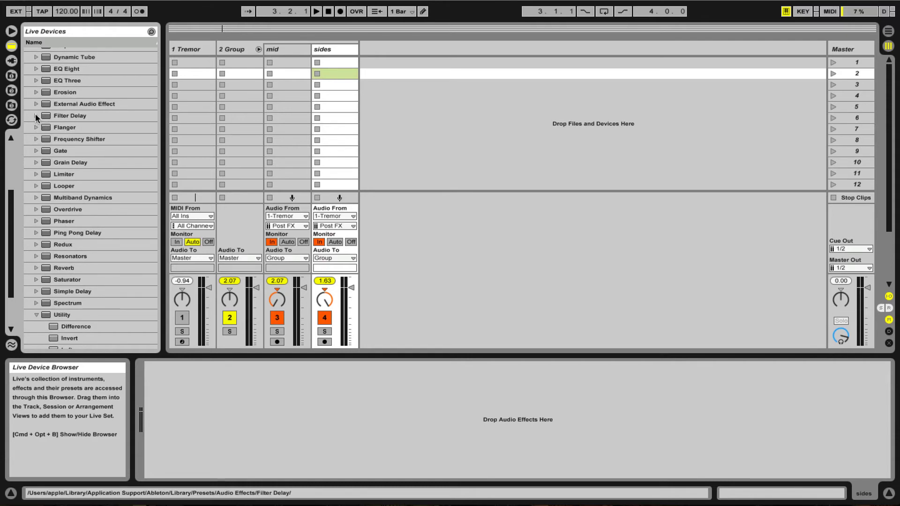
click(36, 116)
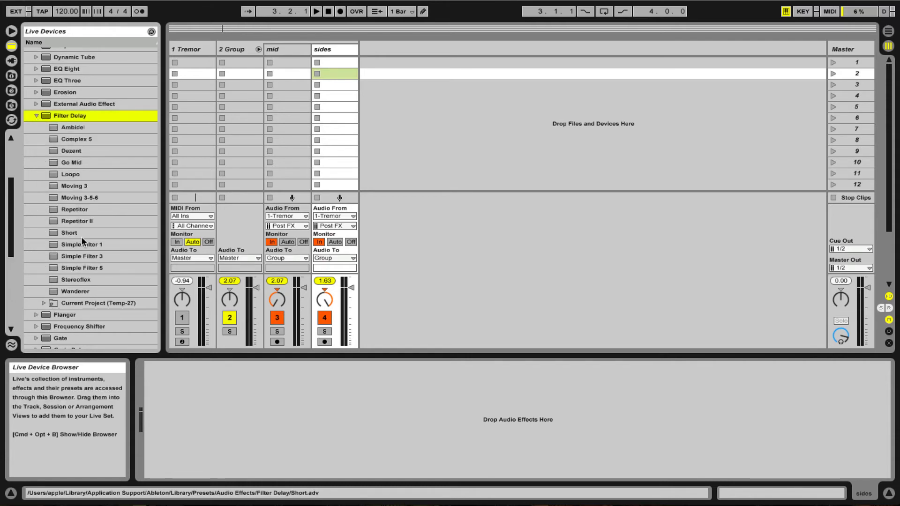
Load the Filter Delay Short preset onto sides, play the drums, and audition sides soloed
drag(71, 230, 214, 386)
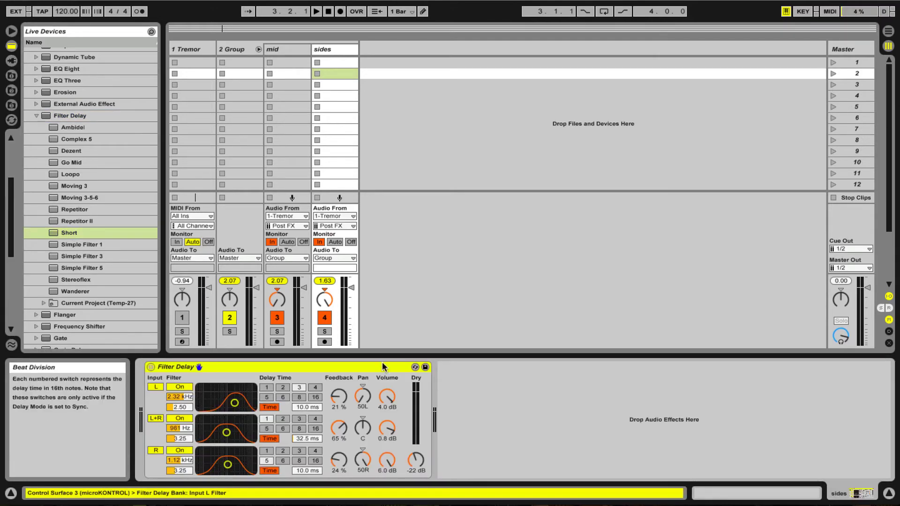
key(space)
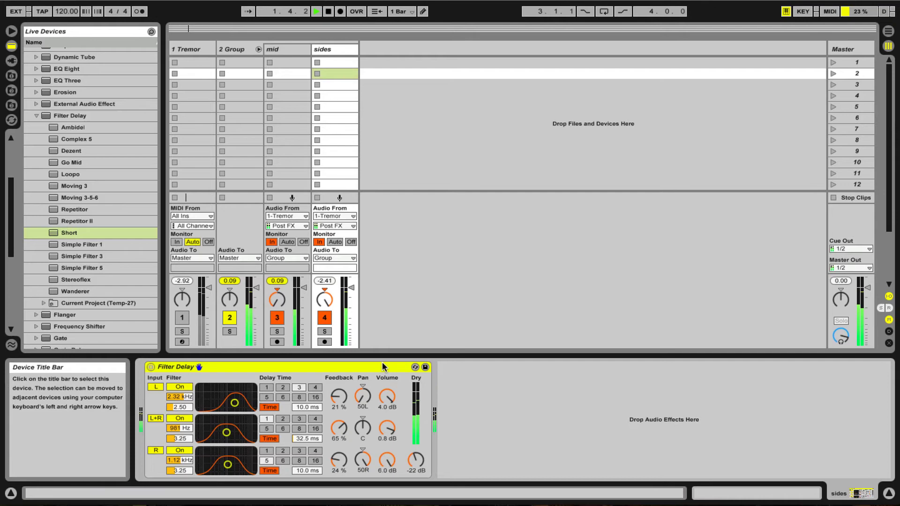
key(XF86AudioRaiseVolume)
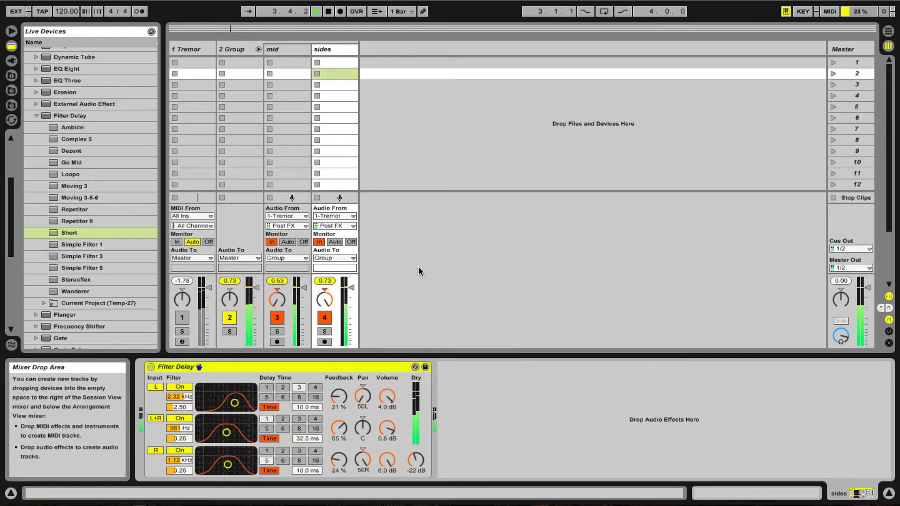
key(XF86AudioRaiseVolume)
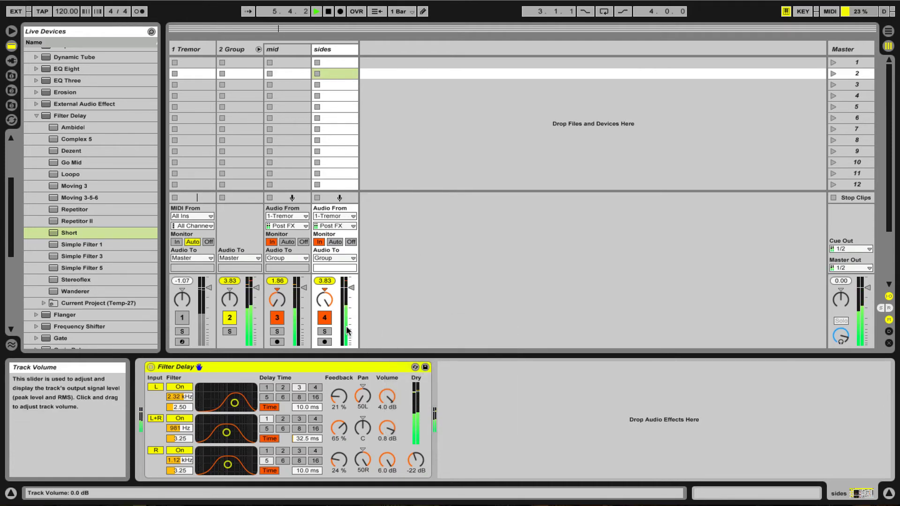
click(324, 331)
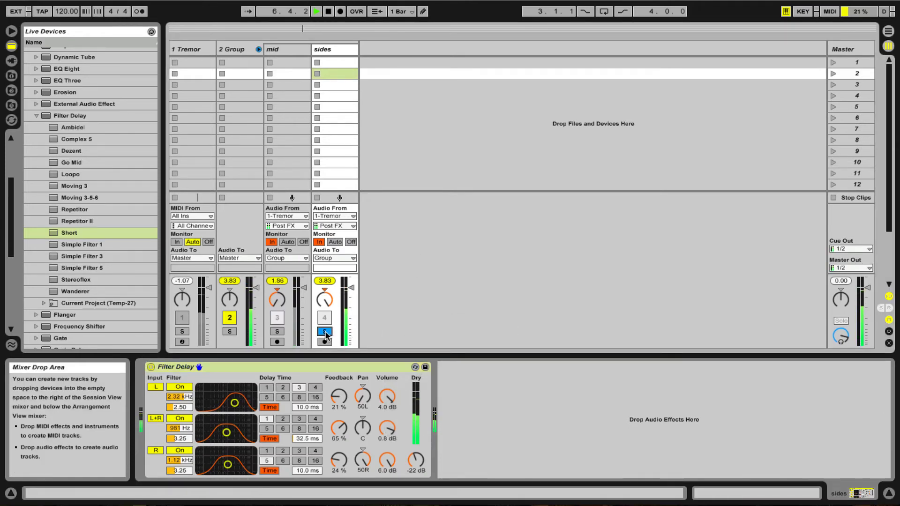
click(325, 331)
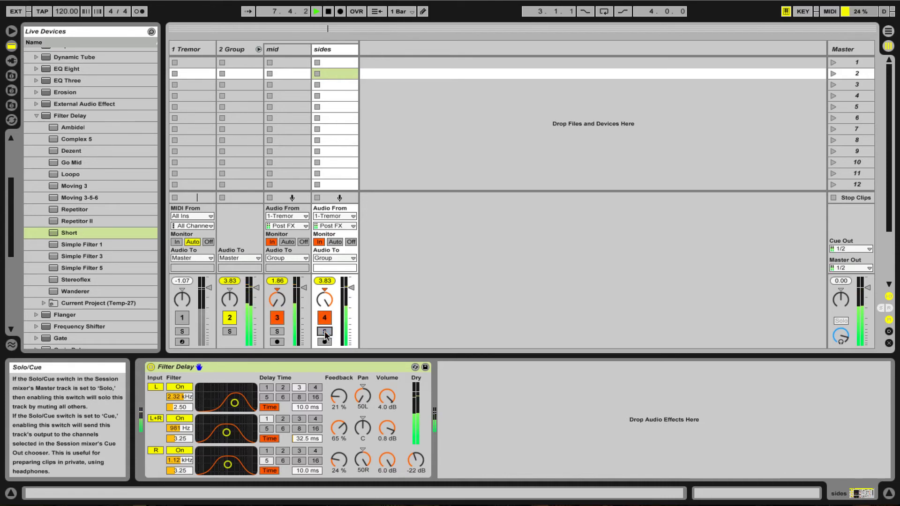
Stop playback while inspecting the devices on the 1 Tremor track and the group's MSED
click(231, 49)
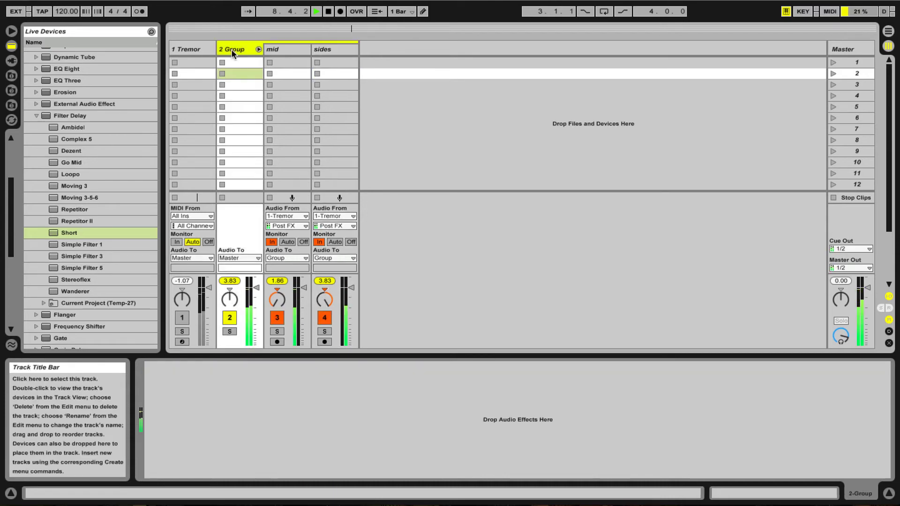
click(195, 46)
key(space)
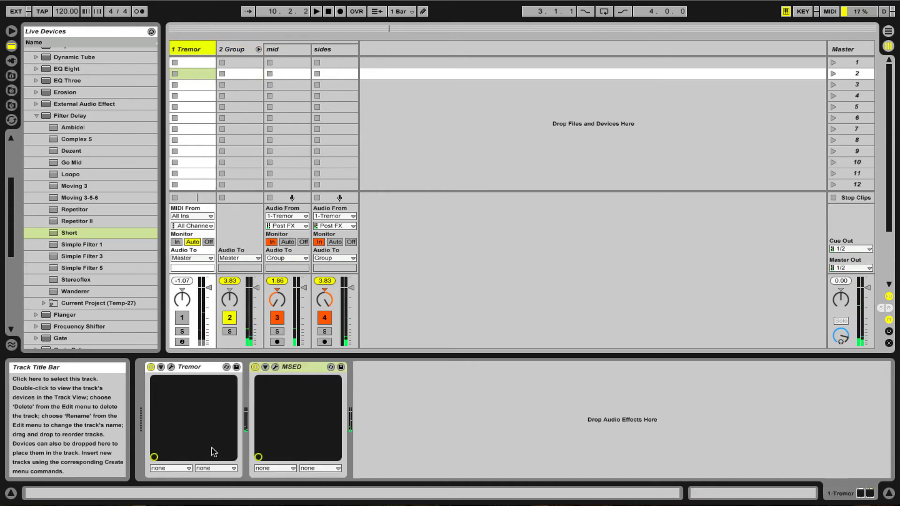
click(304, 365)
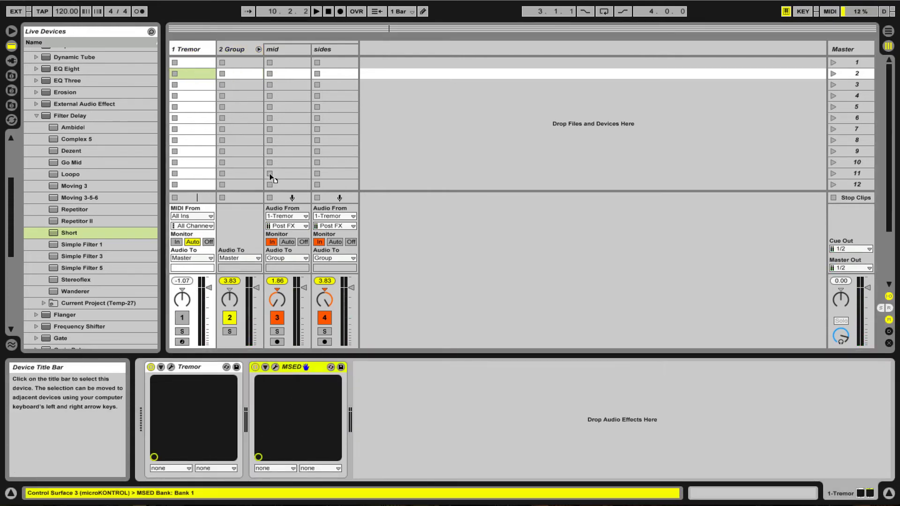
click(238, 50)
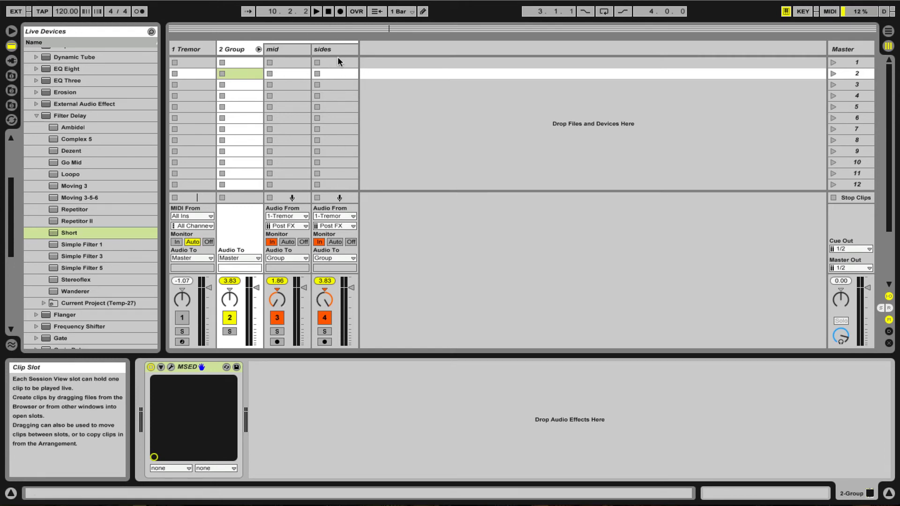
Check the mid, sides and 2 Group tracks, restart playback, and show the sides Filter Delay
click(291, 47)
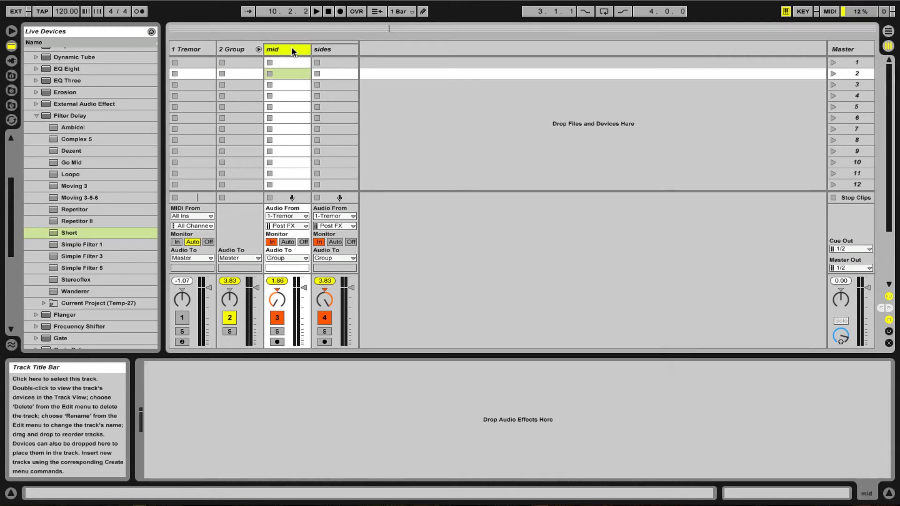
click(336, 51)
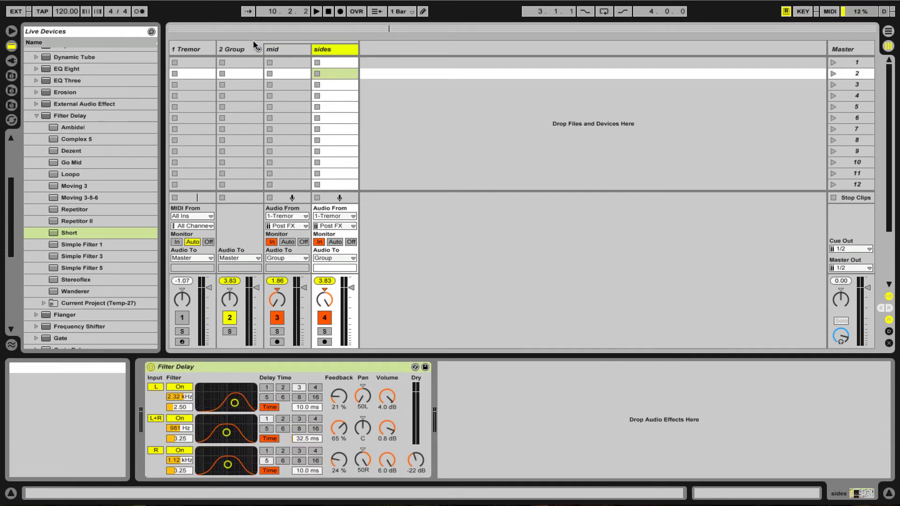
click(237, 48)
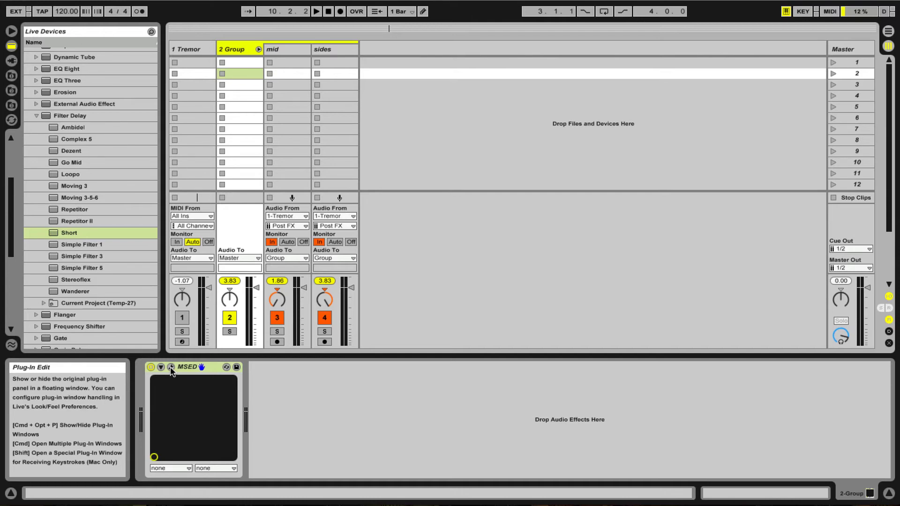
key(space)
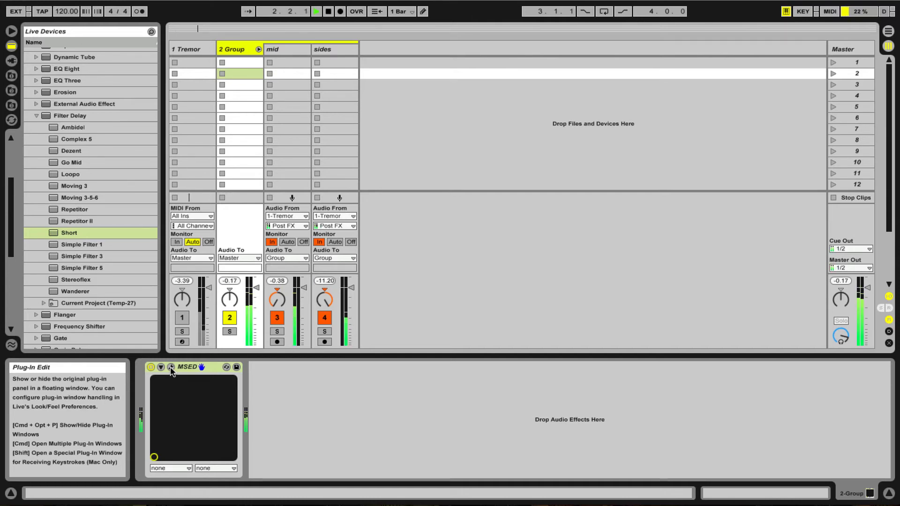
click(336, 47)
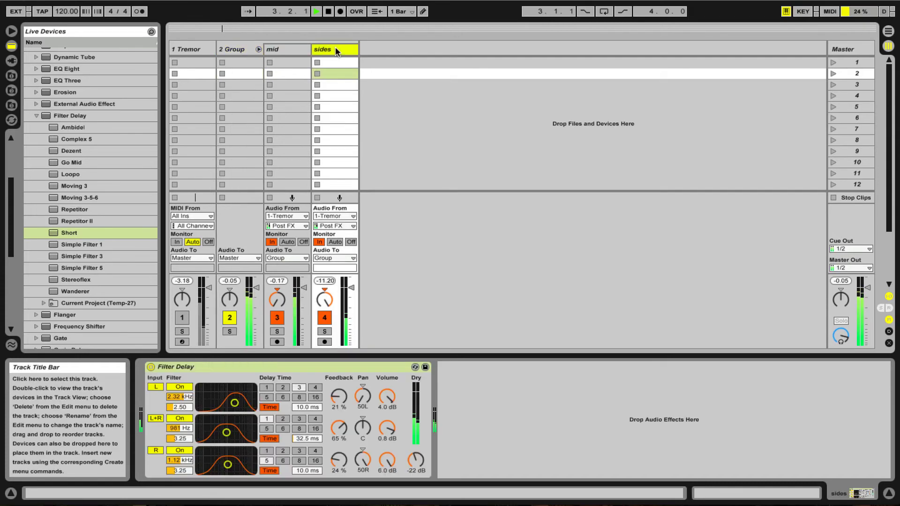
Bypass and re-enable Filter Delay on sides, then solo and unsolo sides to compare
click(150, 370)
click(150, 367)
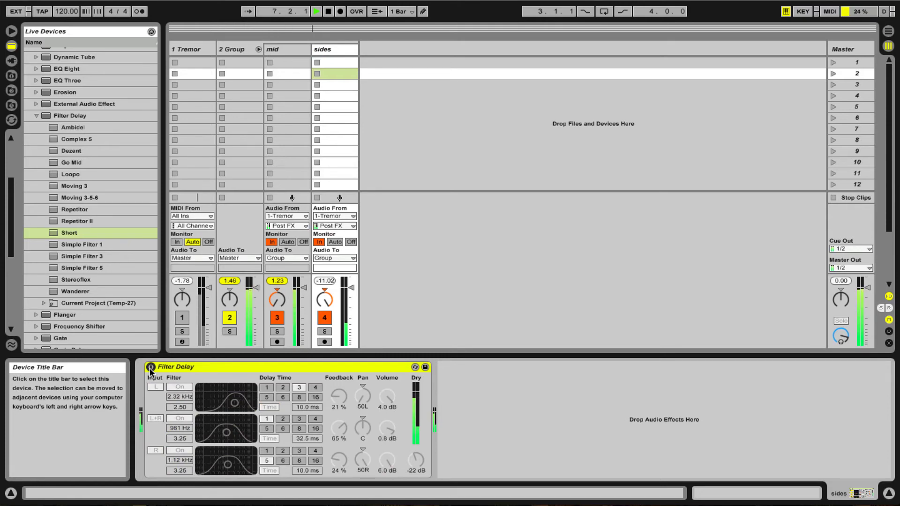
click(150, 368)
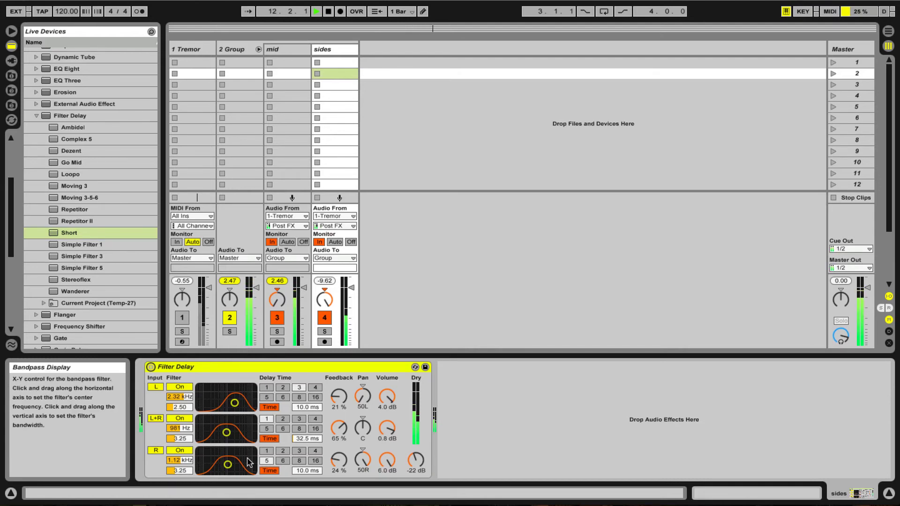
click(325, 331)
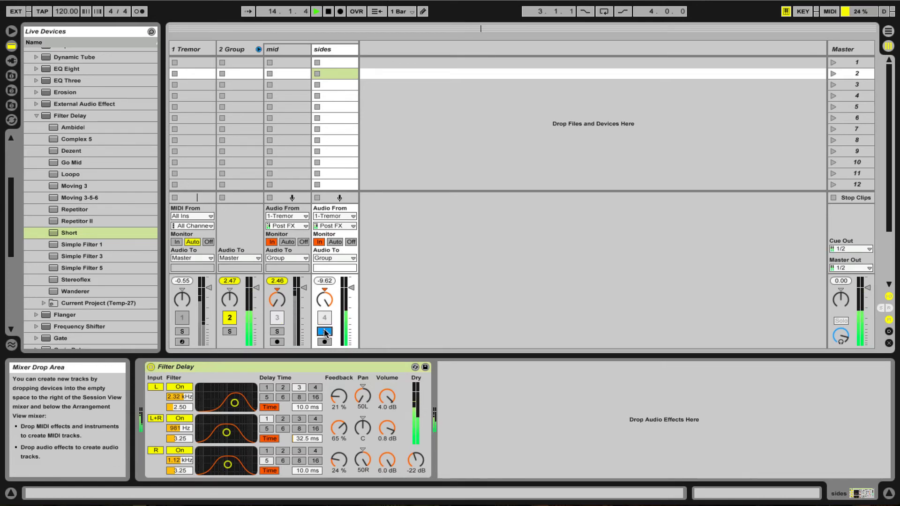
click(325, 332)
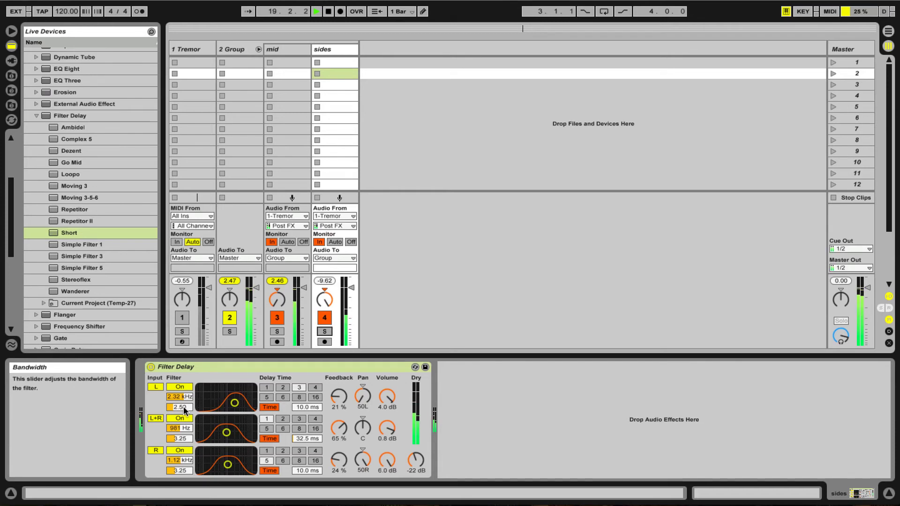
Switch off the L and R delay lines, keeping L+R at 32.0 ms, then audition sides and mid soloed
click(155, 386)
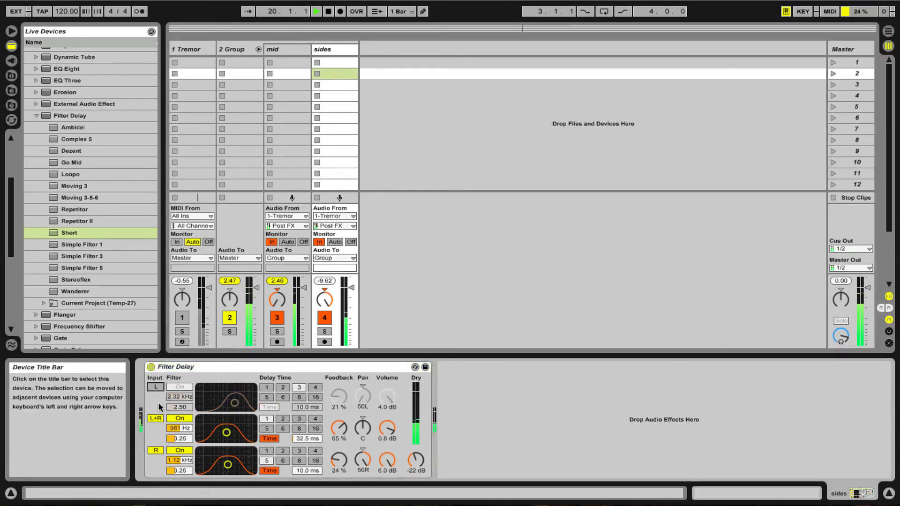
click(156, 450)
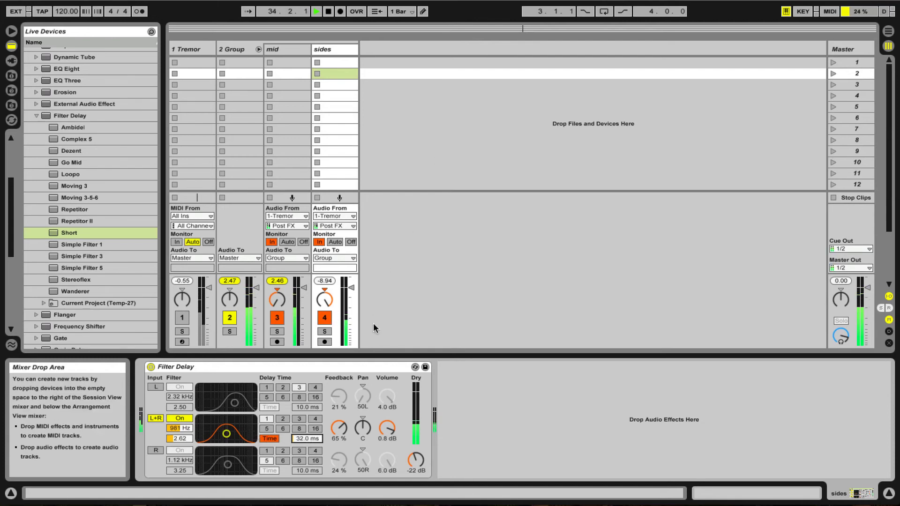
click(325, 333)
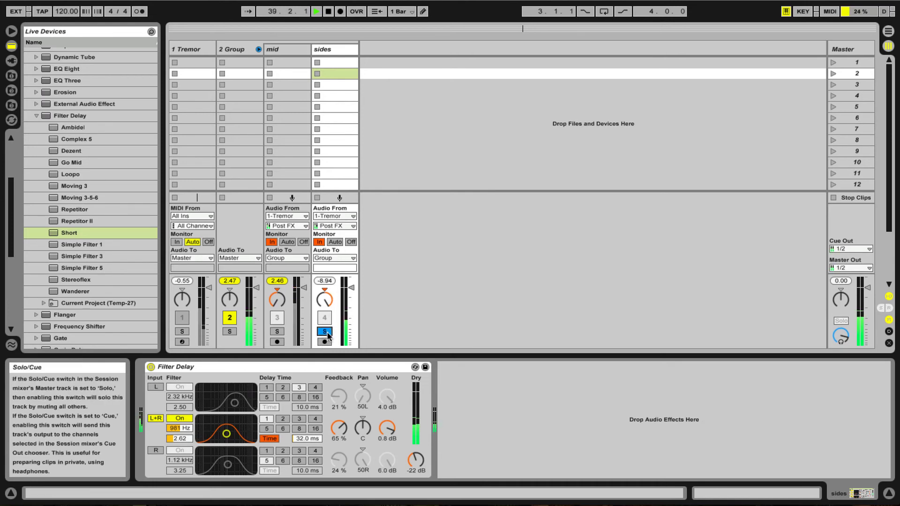
click(277, 332)
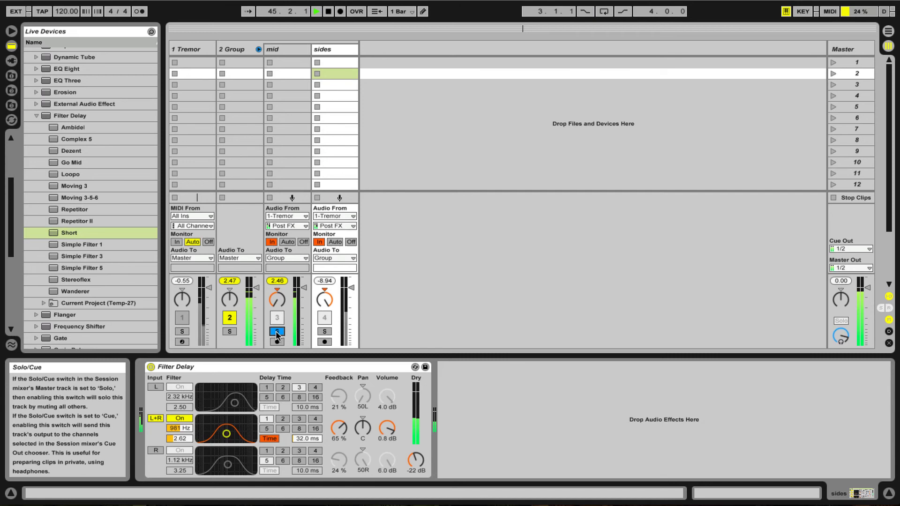
click(276, 331)
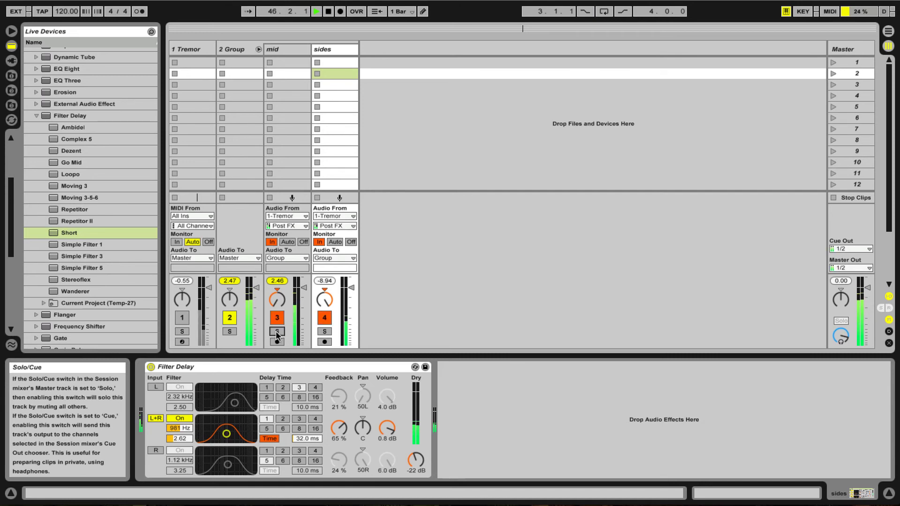
click(192, 47)
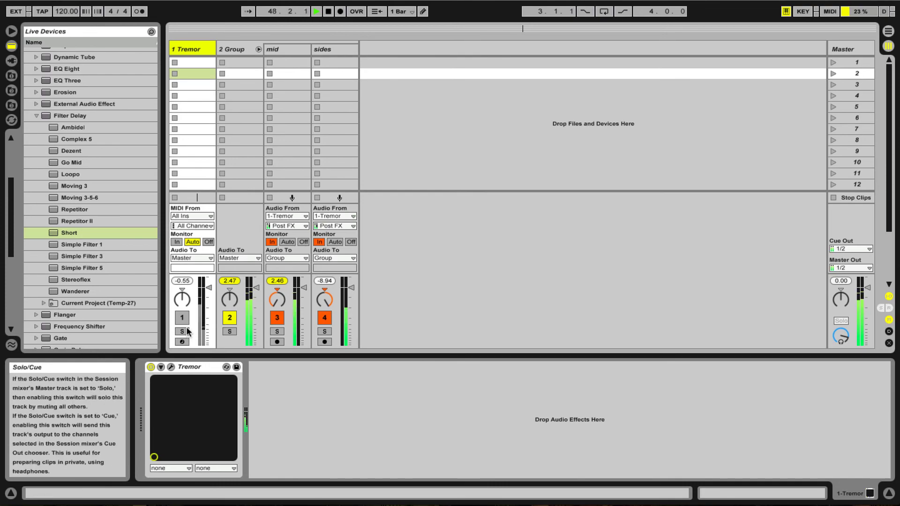
Open Tremor, move its window right, and step the KICK preset through AgresSir to Arse Kick KJ
click(171, 367)
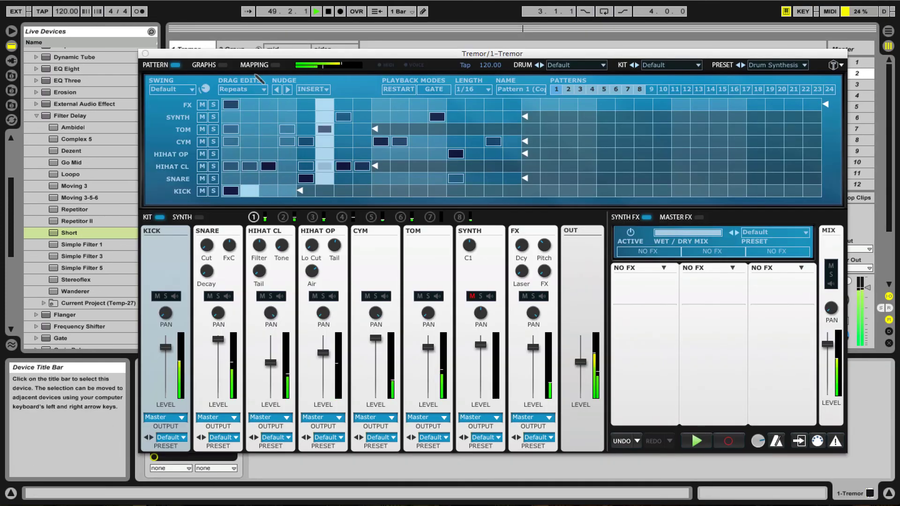
drag(267, 53, 510, 66)
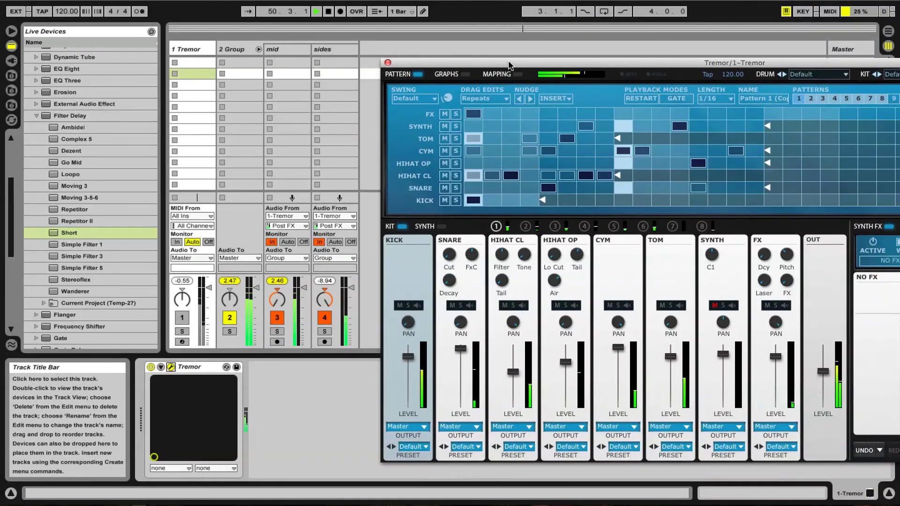
click(391, 446)
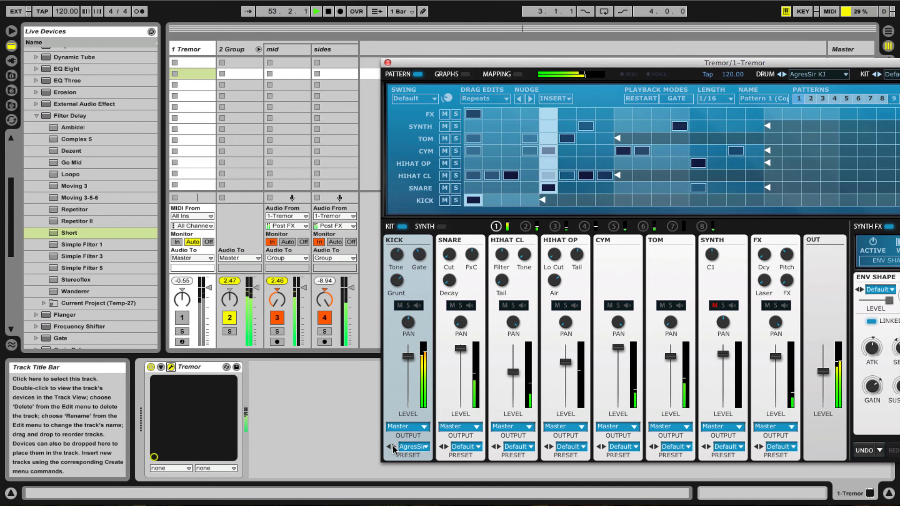
click(392, 446)
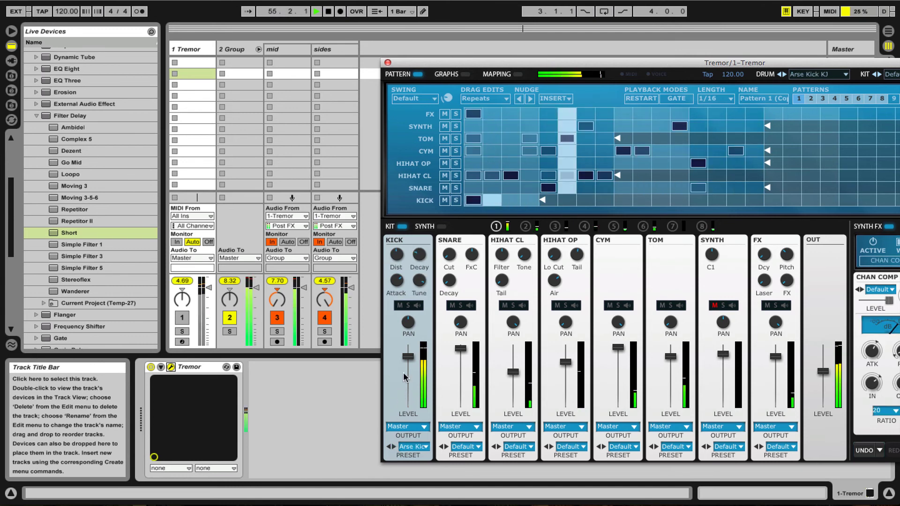
Pan the kick partly left and lower Tremor's OUT level to -18 dB
mouse_move(409, 323)
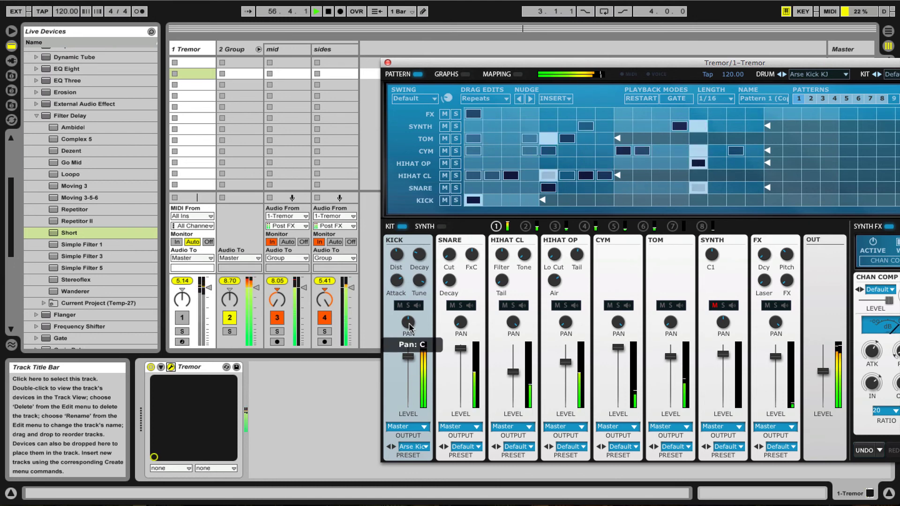
drag(408, 323, 410, 345)
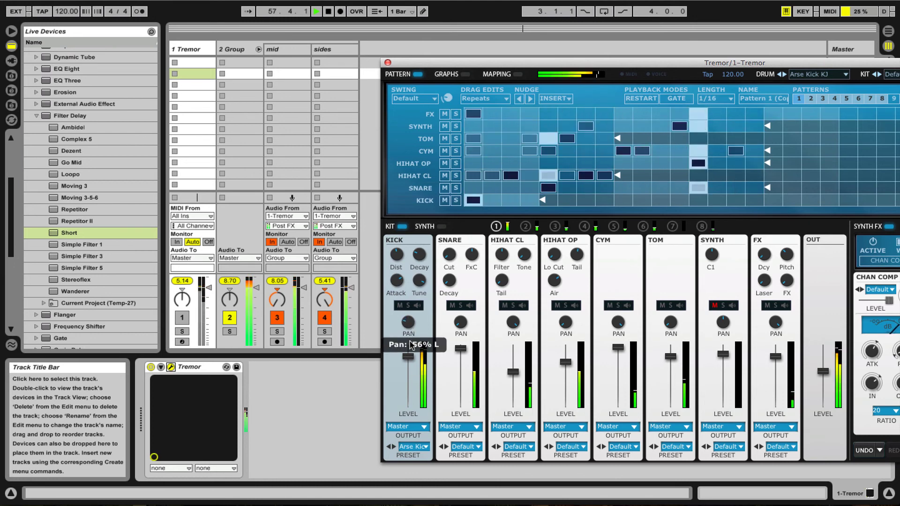
mouse_move(823, 374)
drag(822, 375, 824, 382)
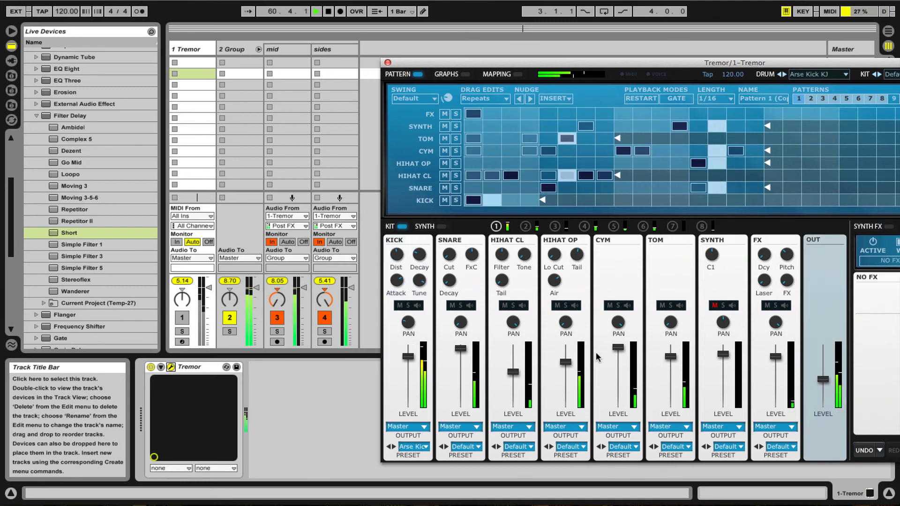
Sweep the KICK pan through several positions, leaving it about 24% left
click(408, 321)
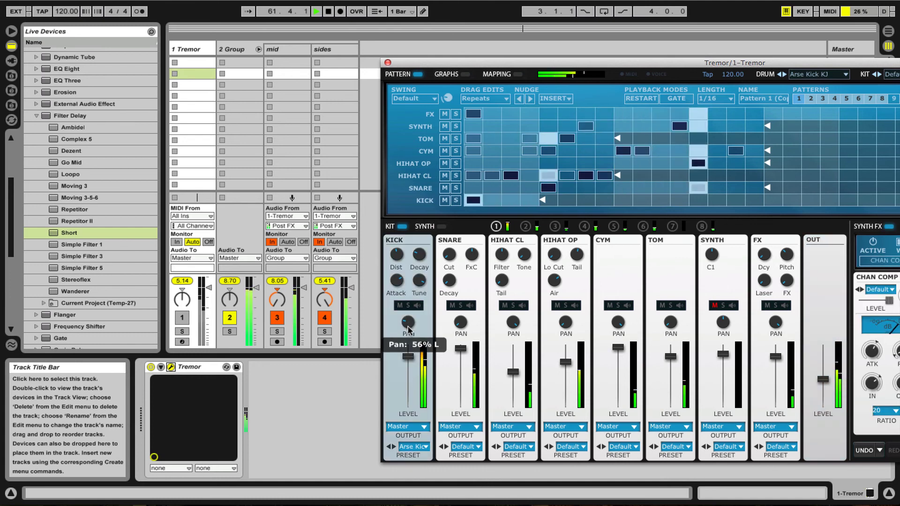
drag(407, 320, 399, 254)
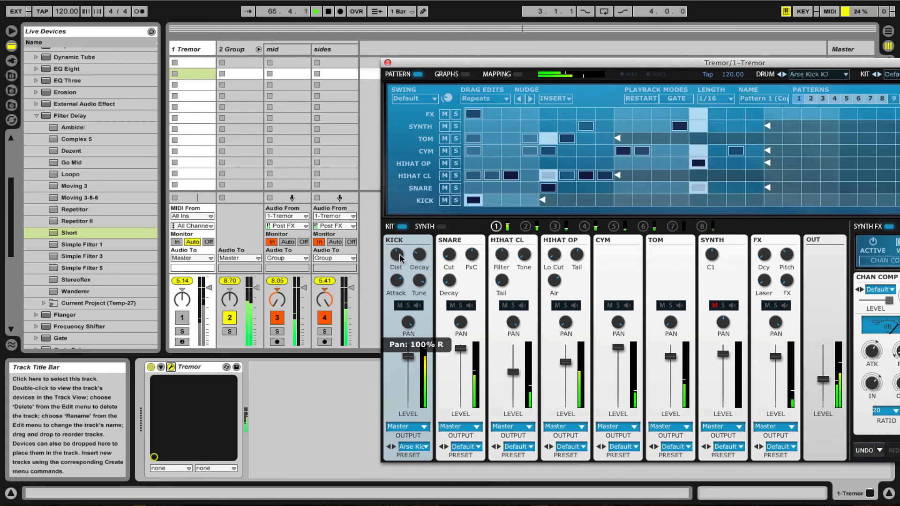
drag(399, 253, 402, 281)
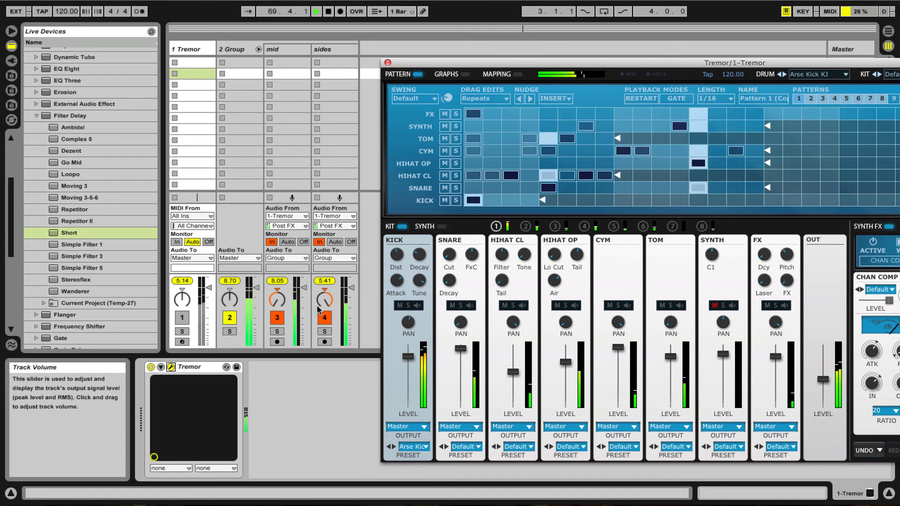
drag(406, 325, 417, 361)
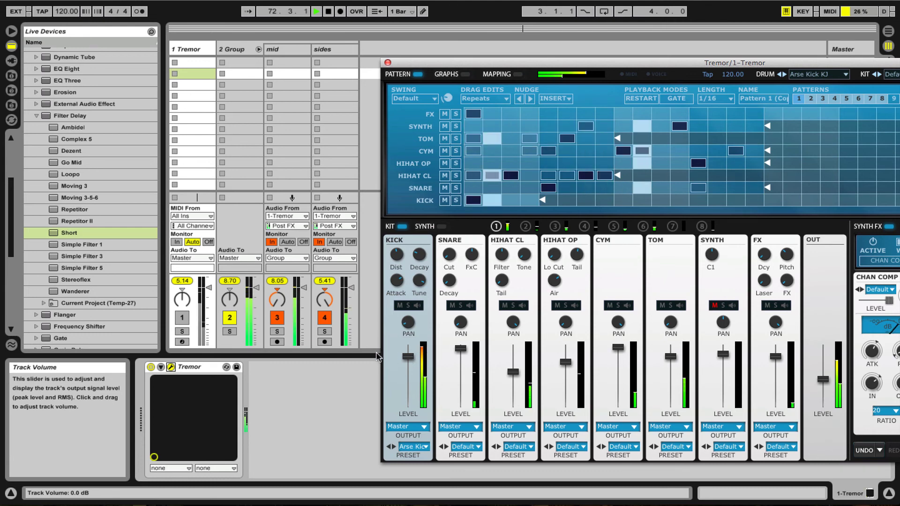
Solo the mid track and pan the kick fully right
click(278, 332)
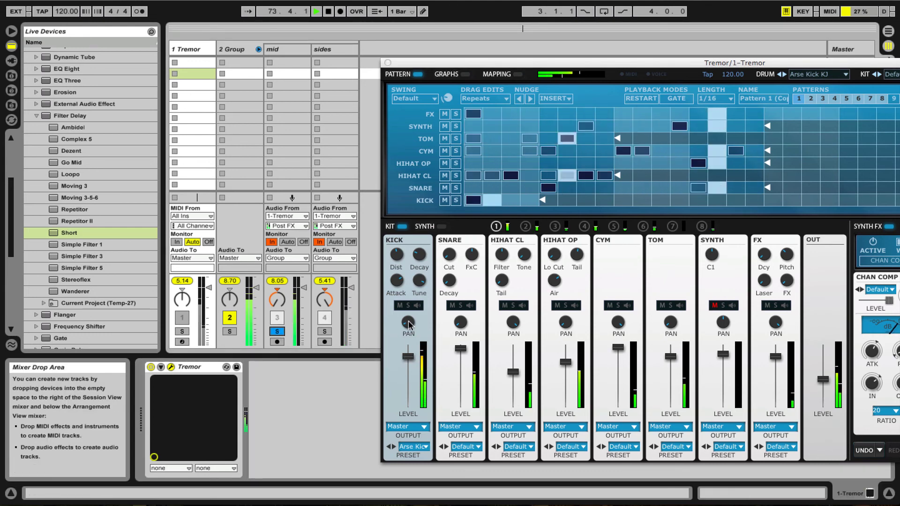
mouse_move(411, 324)
drag(410, 324, 402, 229)
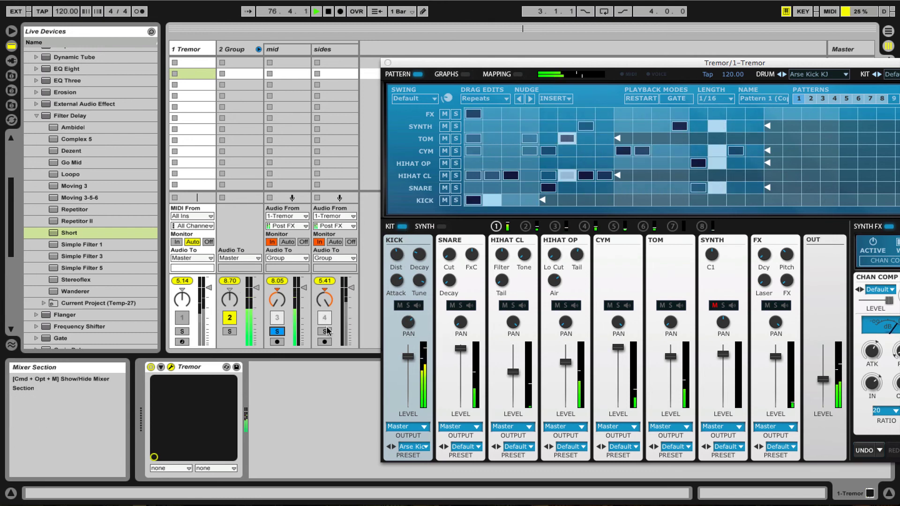
drag(408, 331, 411, 308)
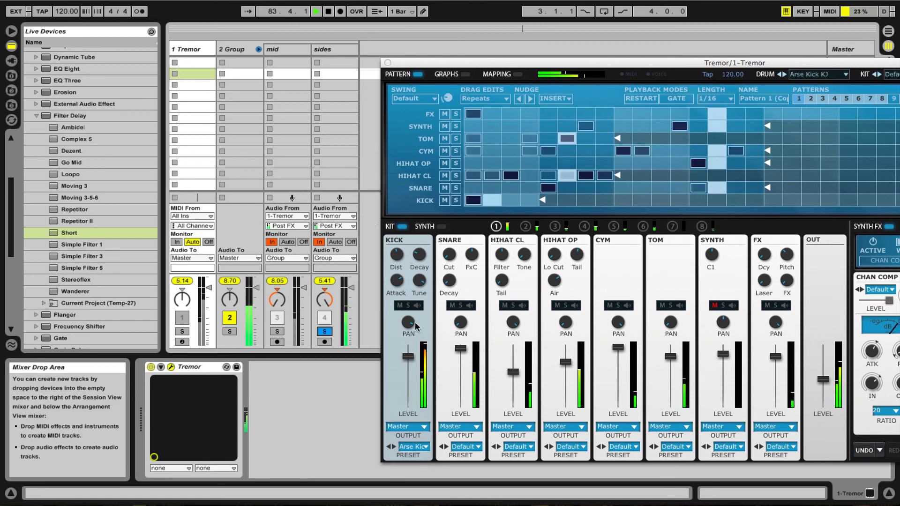
Pan the kick almost fully left, unsolo the sides track, and shift Tremor's window left
mouse_move(409, 332)
drag(408, 332, 420, 412)
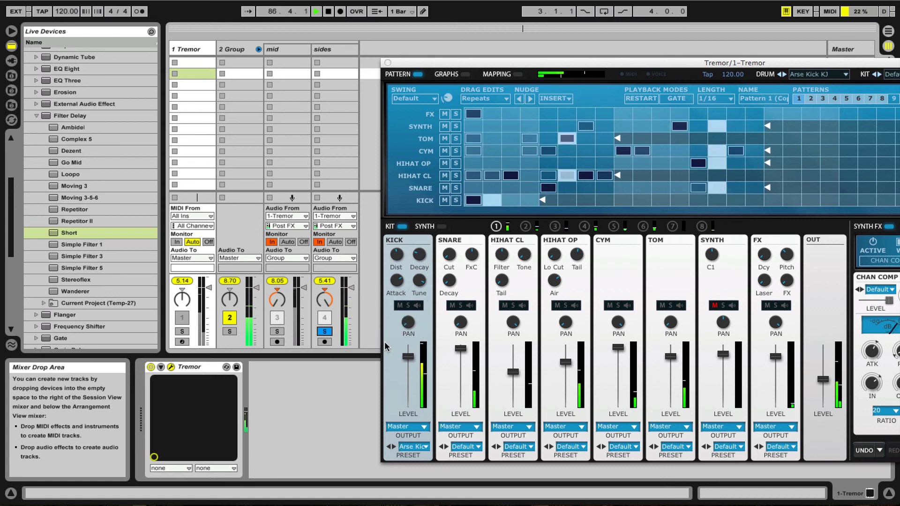
click(325, 331)
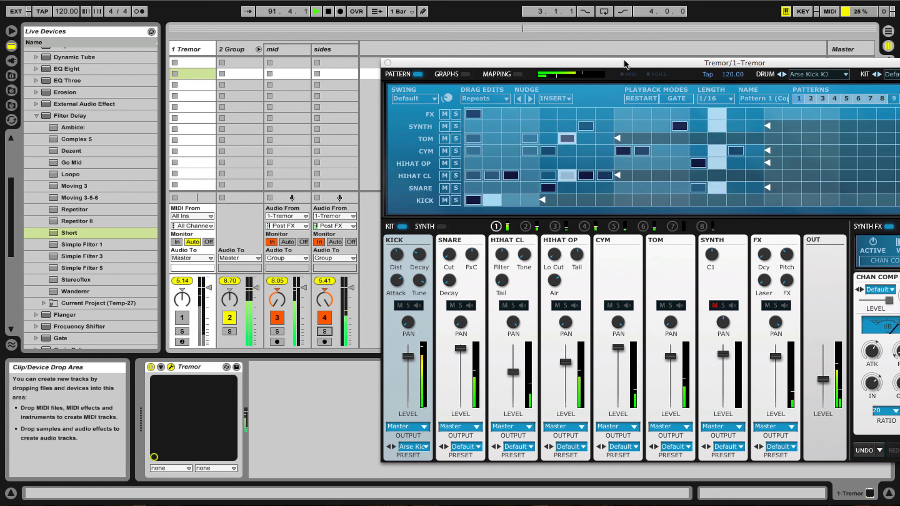
drag(624, 64, 560, 60)
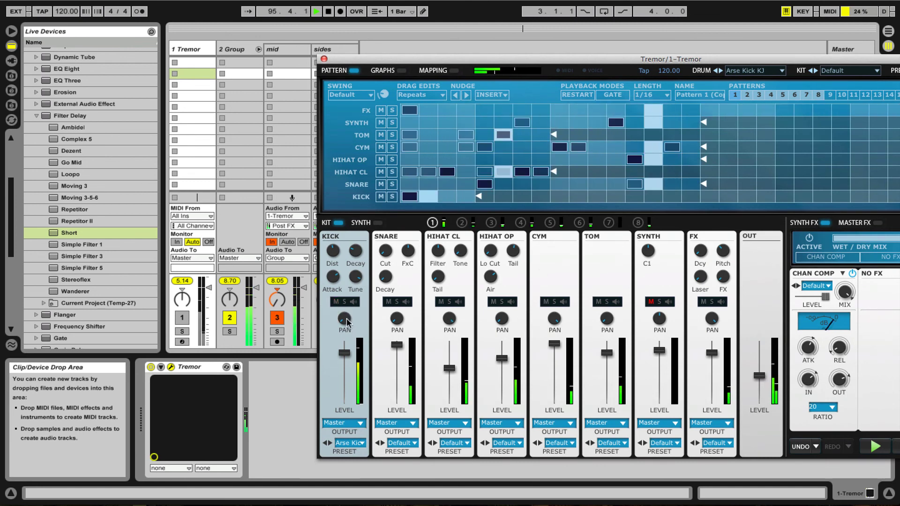
Sweep the kick pan to 100% R then 100% L, and nudge the Tremor window
drag(344, 319, 340, 252)
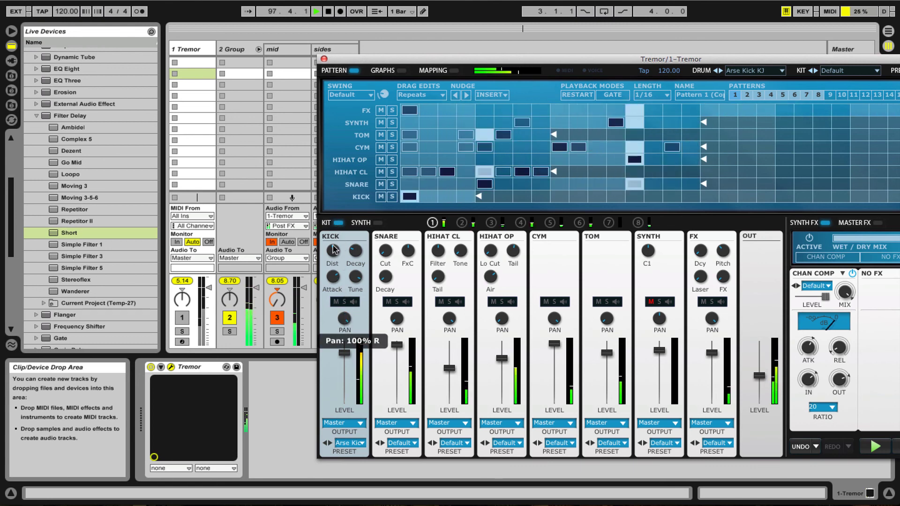
drag(344, 318, 341, 332)
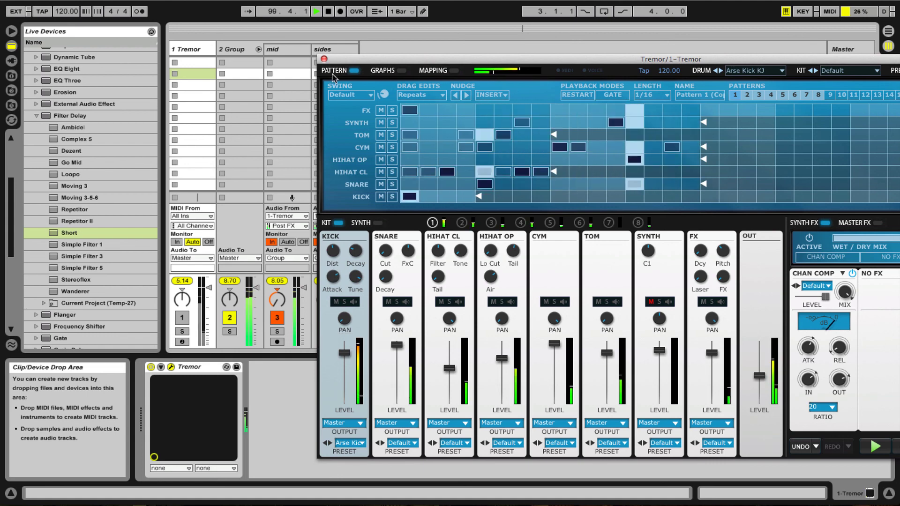
drag(352, 61, 426, 52)
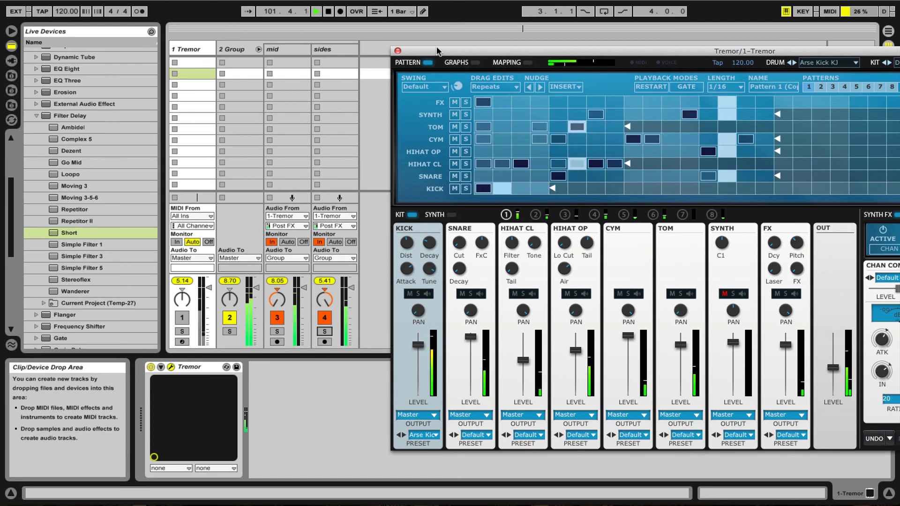
drag(436, 55, 364, 67)
Stop playback and move the Tremor window further left
key(space)
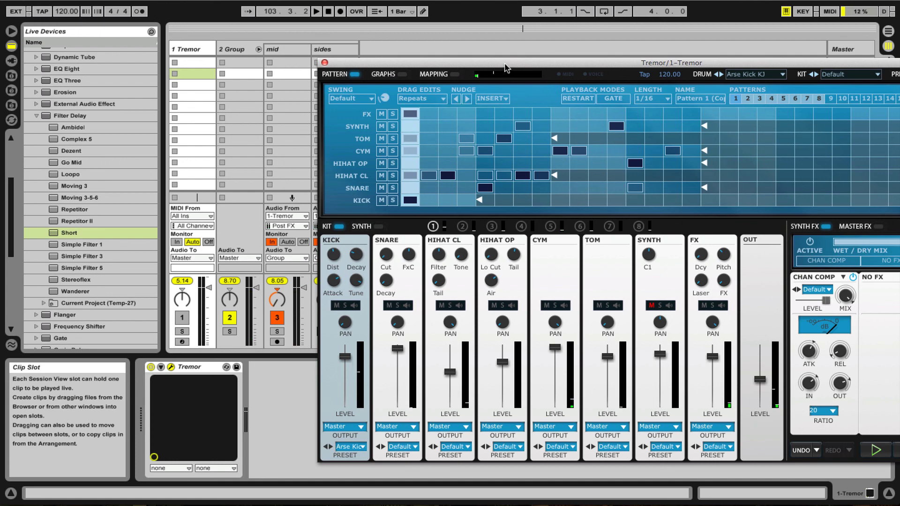
drag(505, 72, 462, 49)
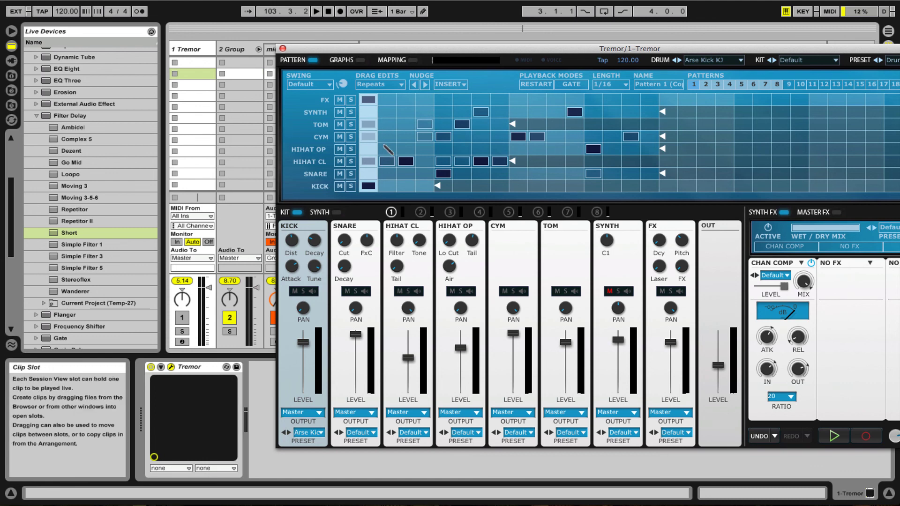
drag(436, 54, 366, 54)
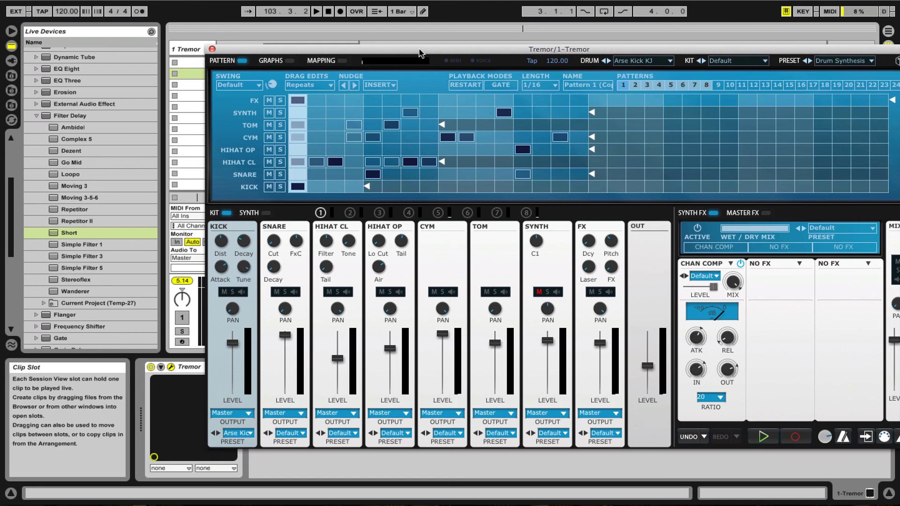
drag(420, 53, 363, 52)
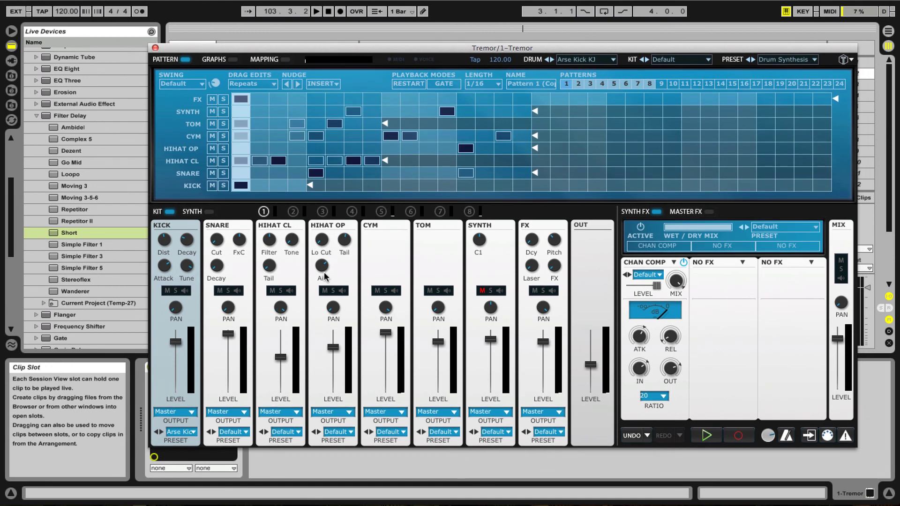